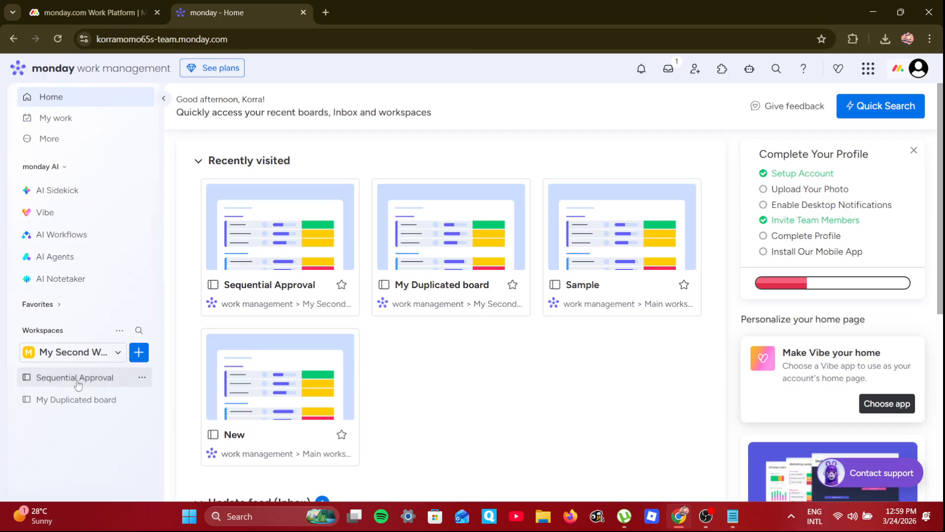
Step: Open the Sequential Approval board and look through the available column types and the label options for Item 4's Approval Stage
left_click(78, 378)
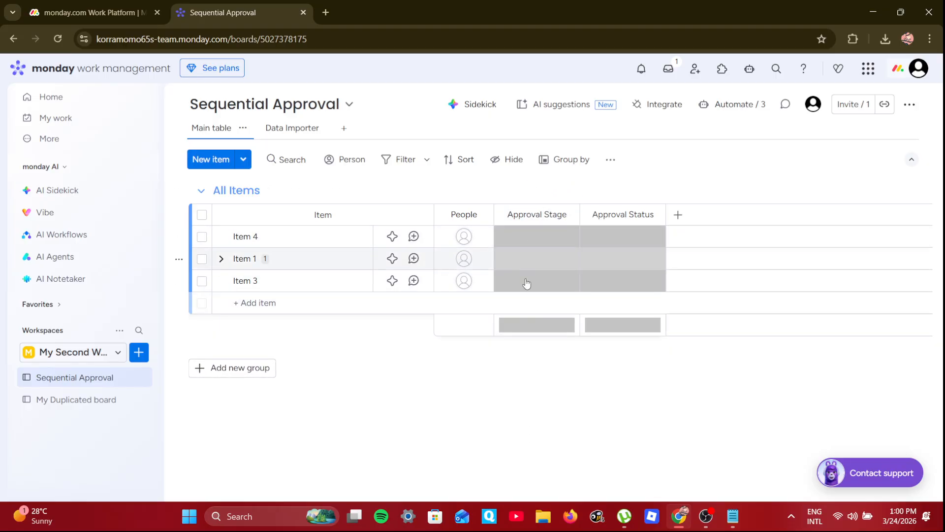
left_click(678, 216)
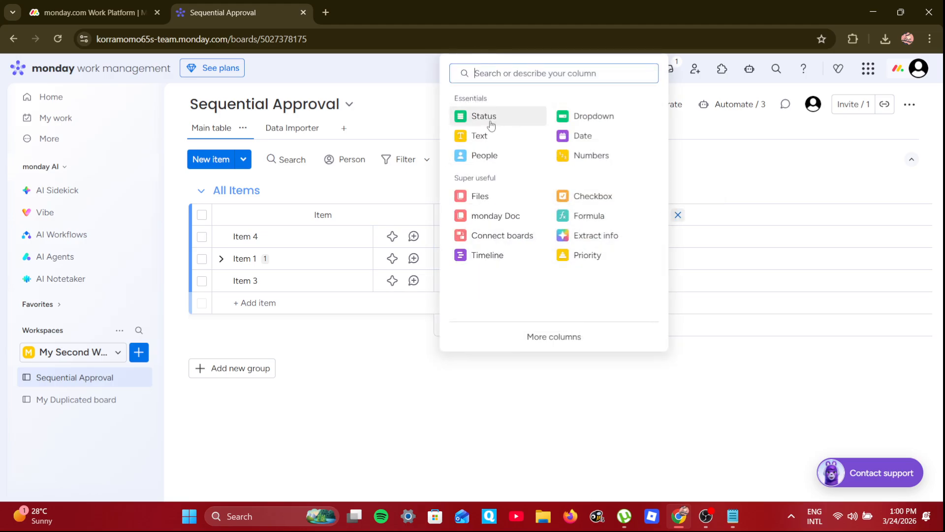
left_click(426, 401)
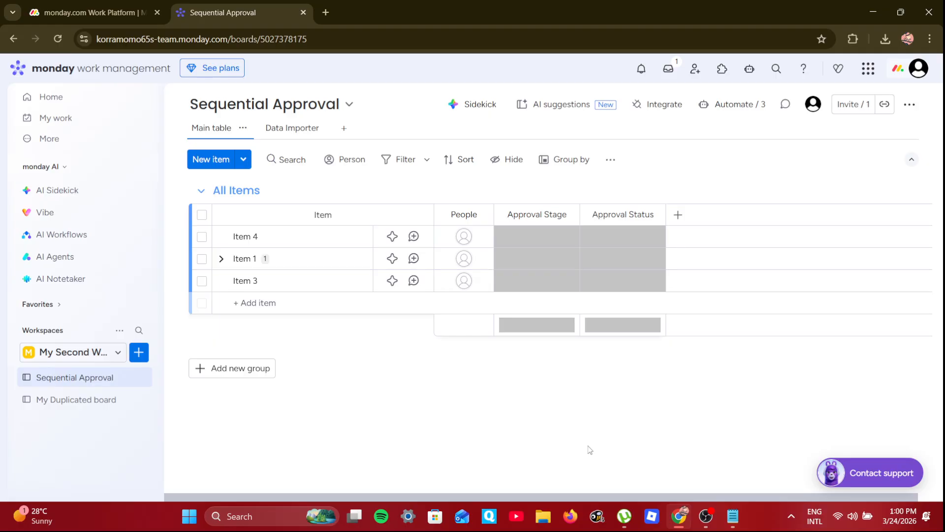
left_click(551, 244)
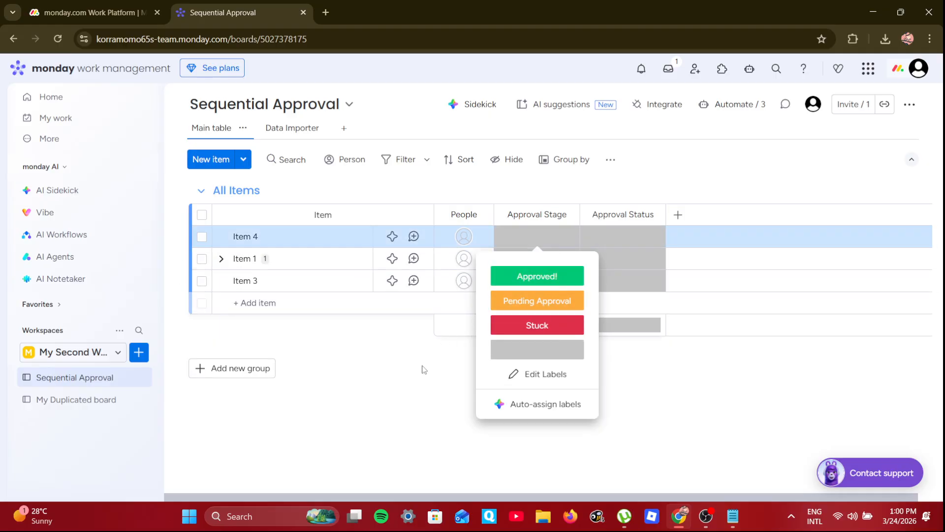
left_click(474, 350)
left_click(678, 214)
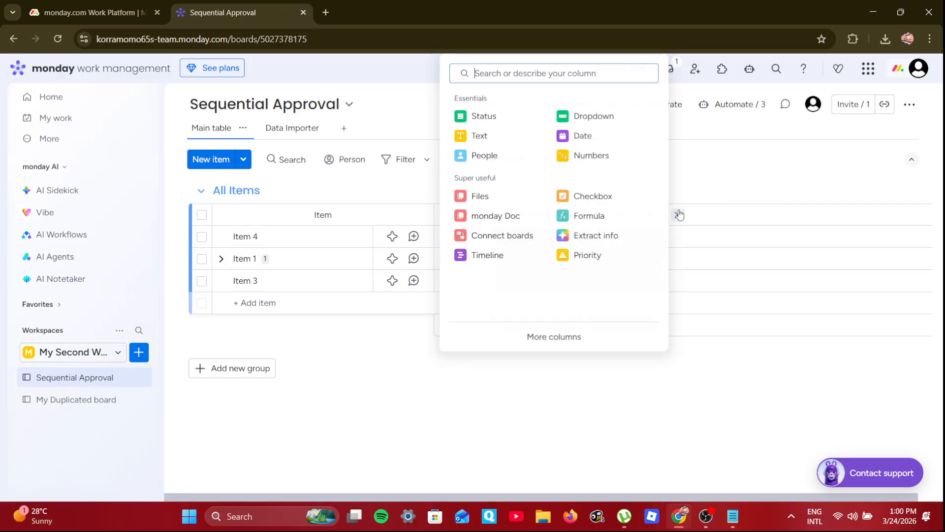
left_click(390, 338)
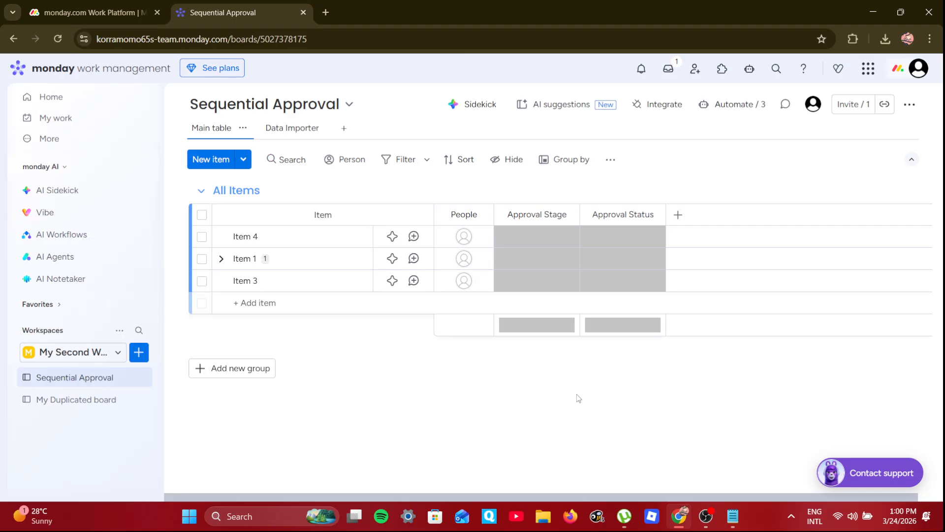
Step: Set Item 4's Approval Stage to Stuck and rename that column's Stuck label to Undecided
left_click(558, 237)
left_click(549, 330)
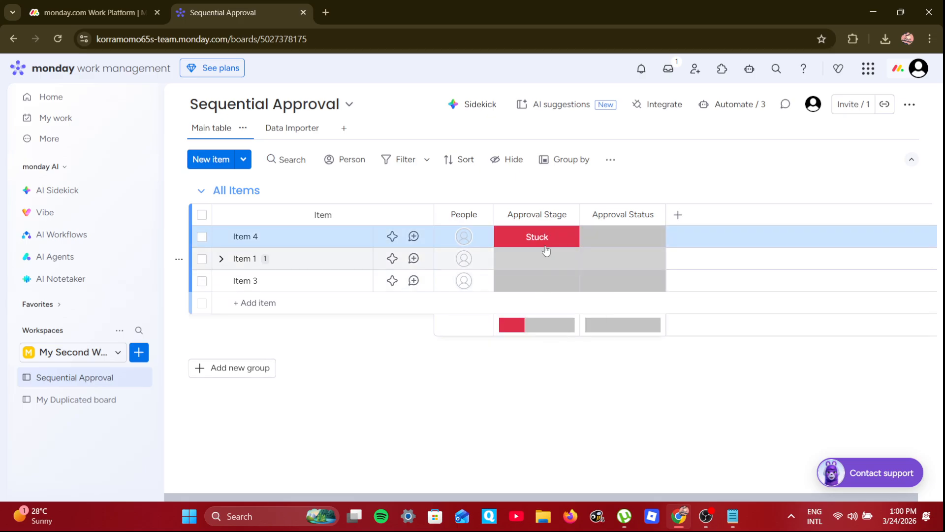
left_click(545, 374)
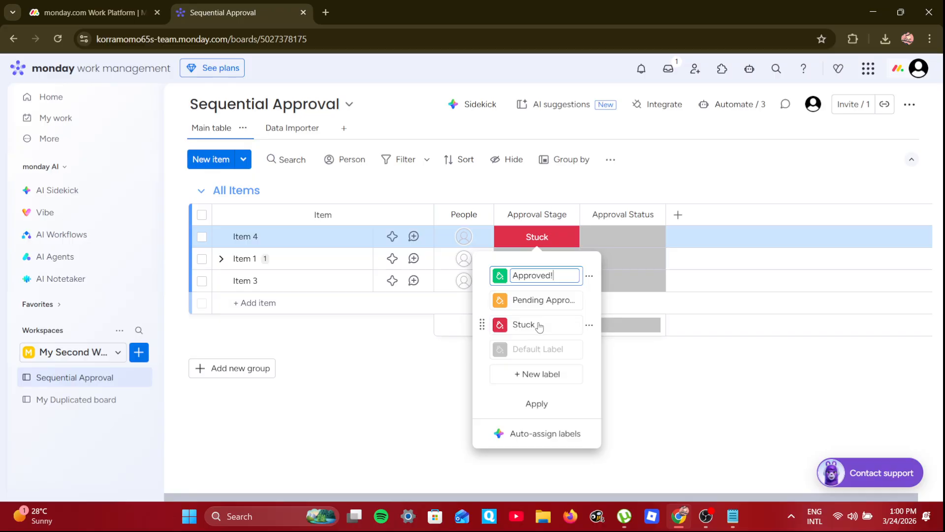
left_click(539, 325)
double_click(539, 326)
type("Unde")
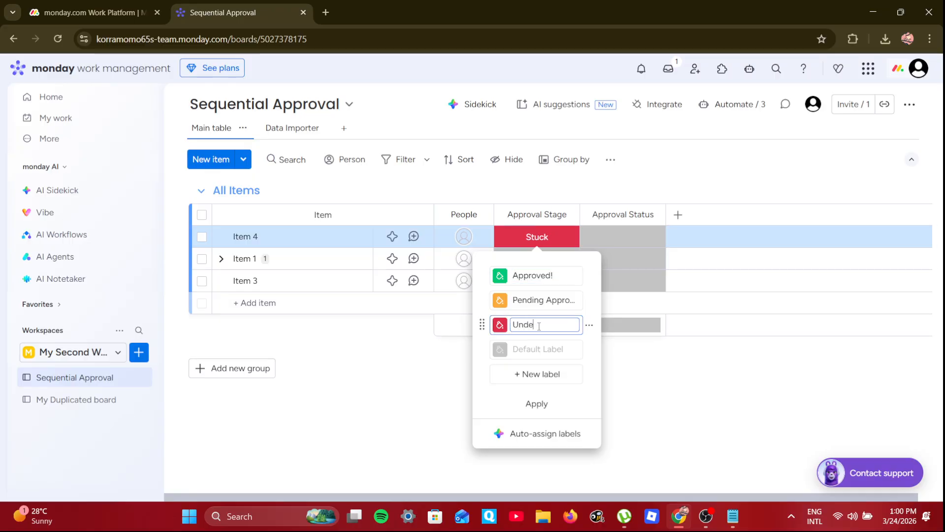
type("cided")
key("Return")
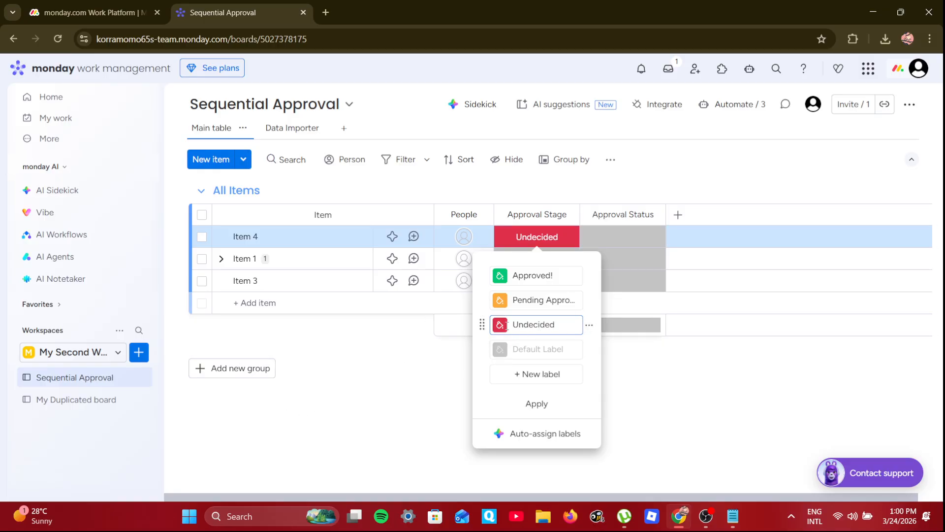
left_click(732, 376)
Step: Clear Item 4's Approval Stage and assign the suggested individual person to the item
left_click(556, 246)
left_click(538, 351)
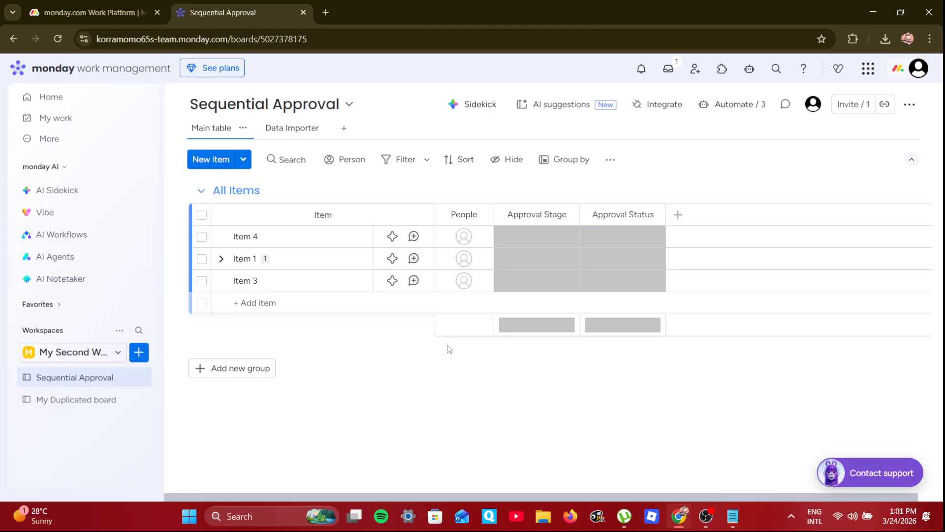
left_click(462, 237)
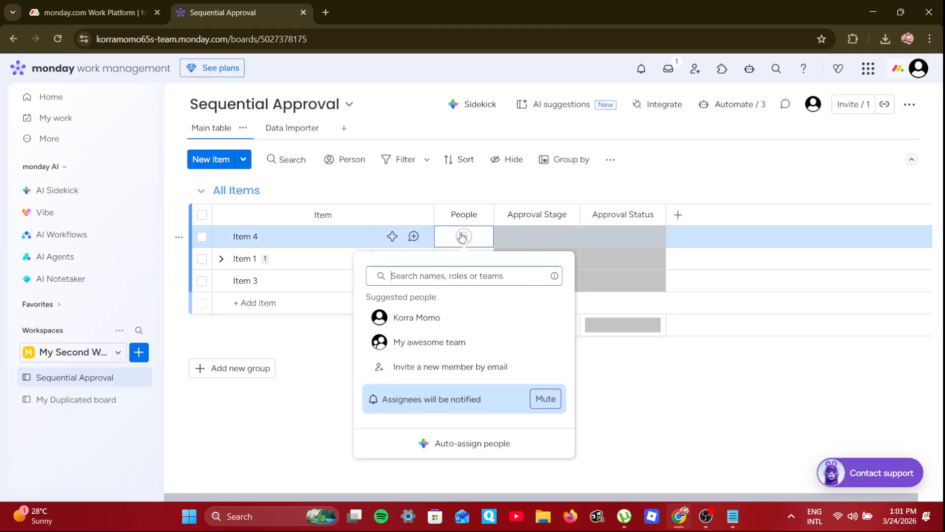
left_click(417, 319)
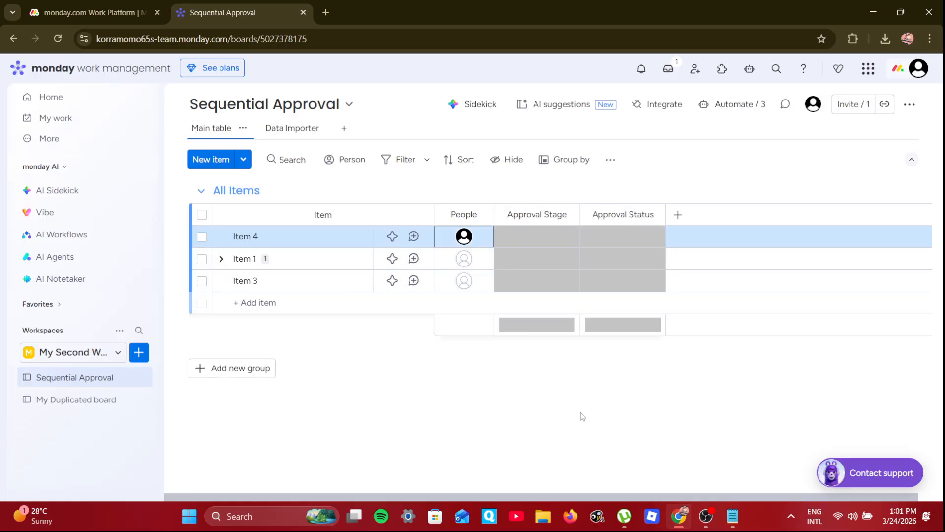
Step: Search the board's automation templates for "when status" and use the one that notifies someone when status changes to something
left_click(720, 106)
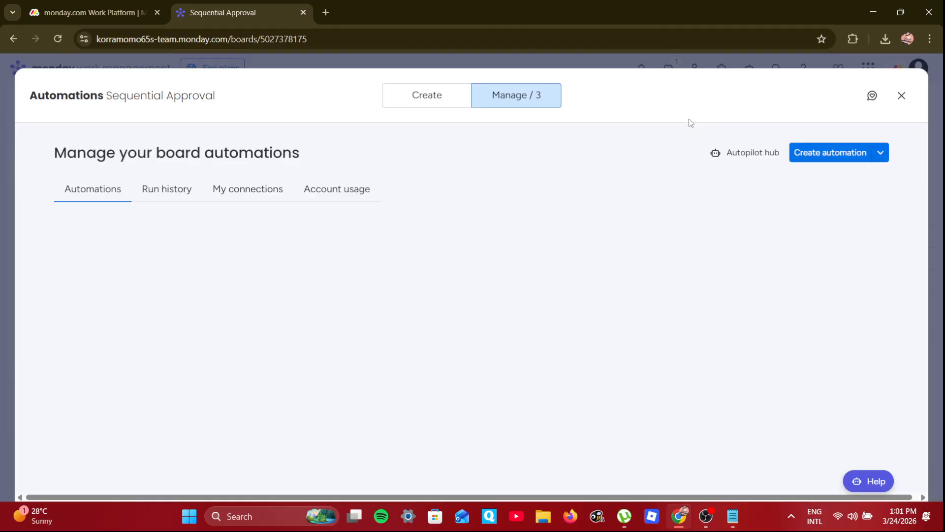
left_click(437, 110)
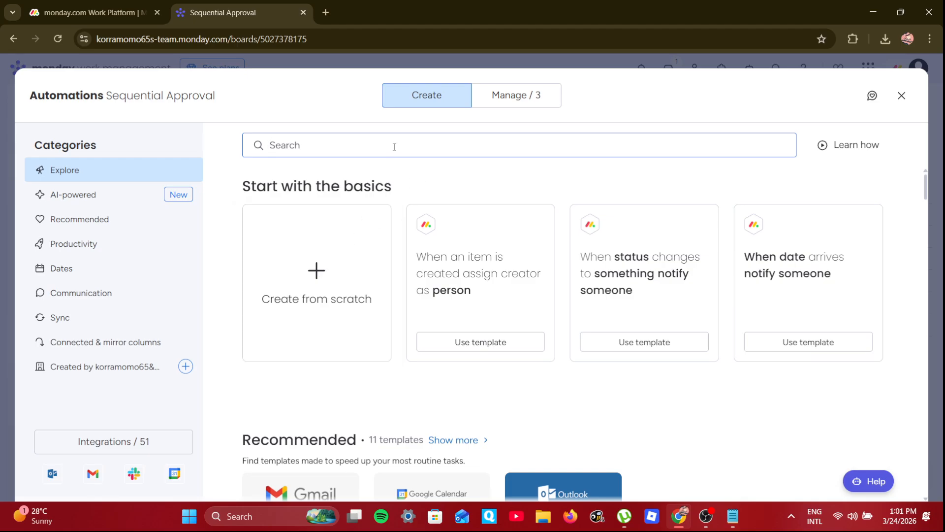
type("when statu")
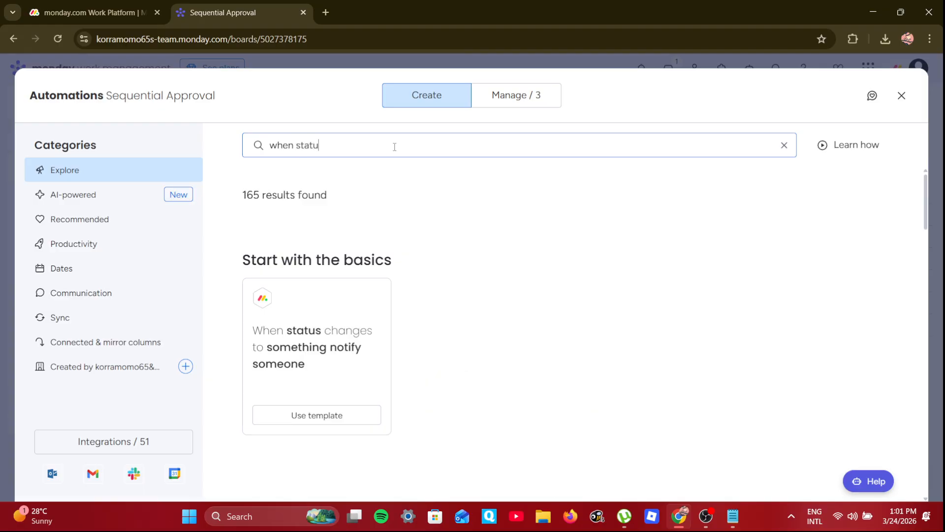
type("s")
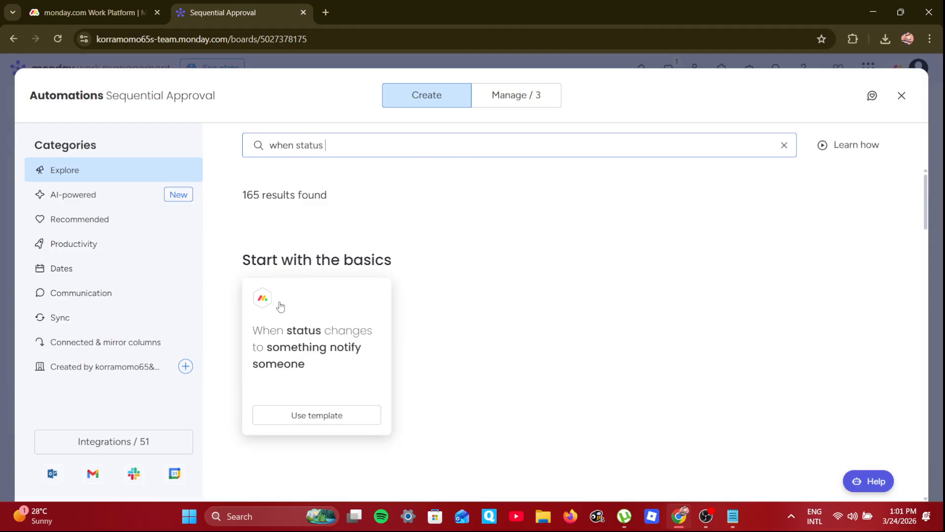
left_click(325, 415)
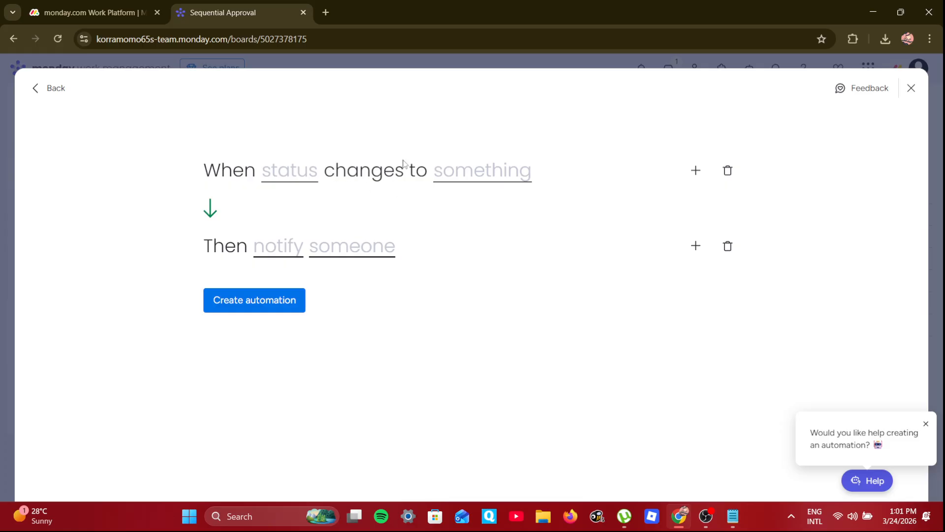
Step: Configure the automation's trigger to fire when Approval Stage changes to Pending Approval
left_click(300, 177)
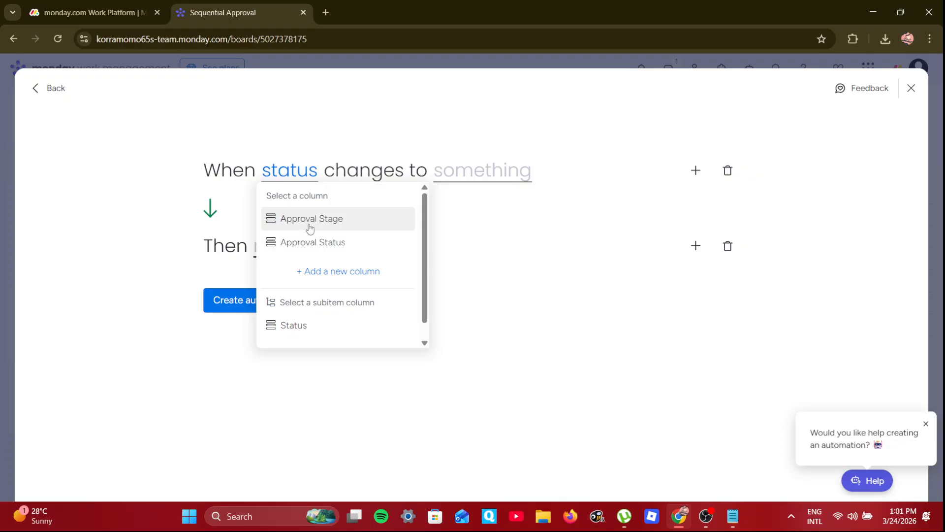
scroll(315, 226, "down", 1)
scroll(316, 226, "up", 1)
left_click(334, 224)
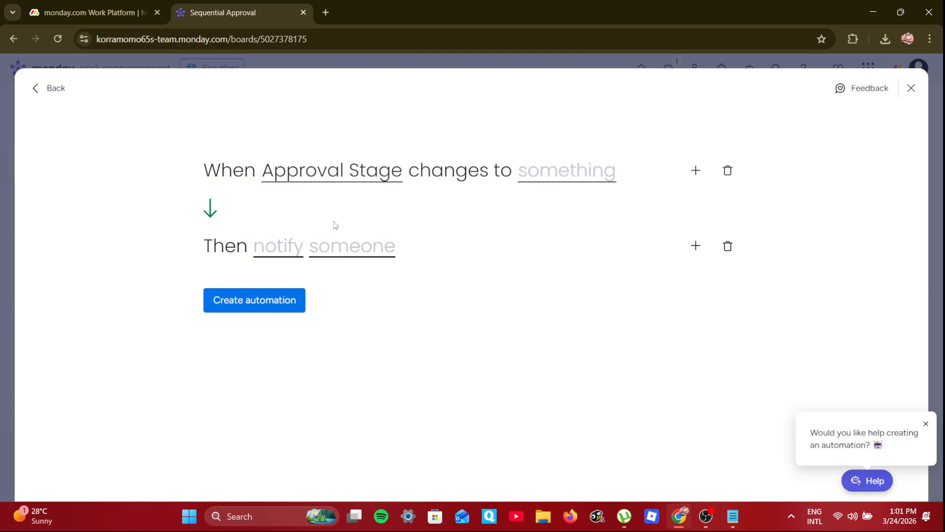
left_click(564, 183)
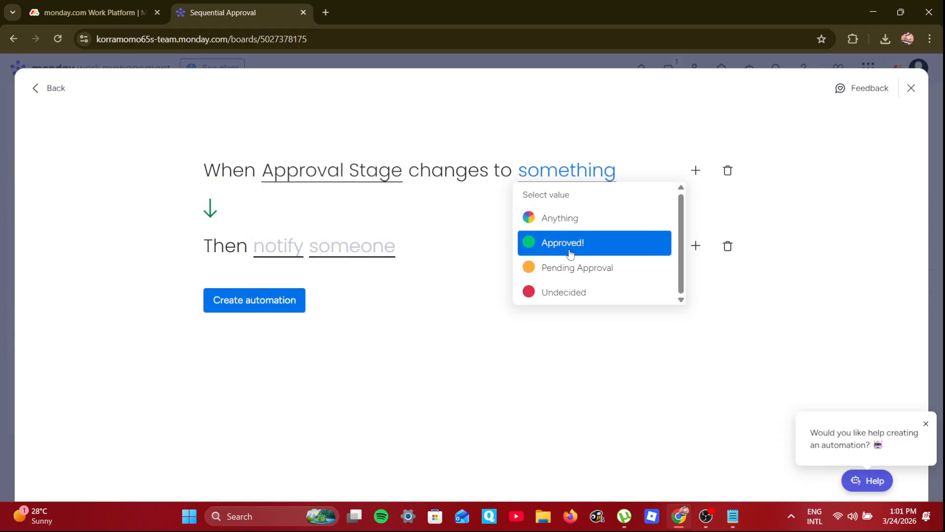
left_click(583, 267)
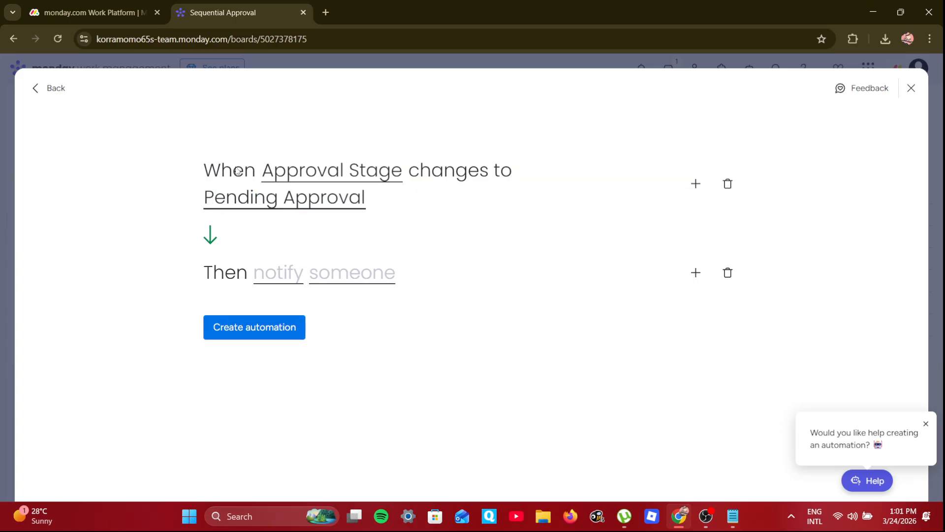
Step: Set the automation's notification recipient to Me
left_click(291, 284)
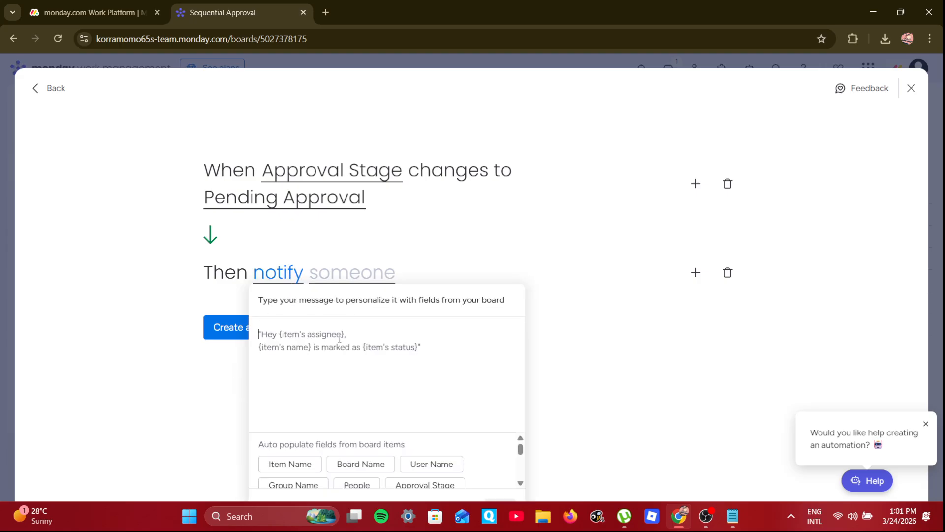
left_click(404, 266)
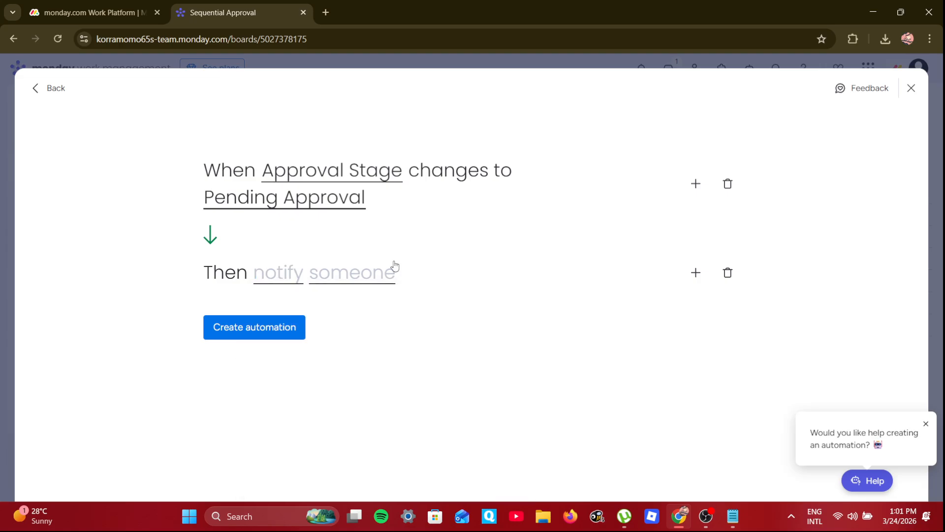
left_click(365, 274)
left_click(234, 339)
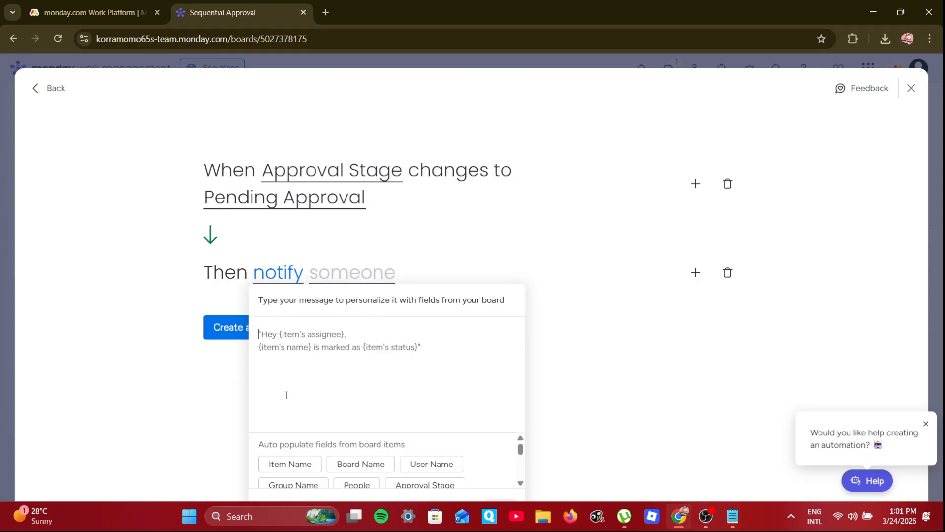
left_click(359, 275)
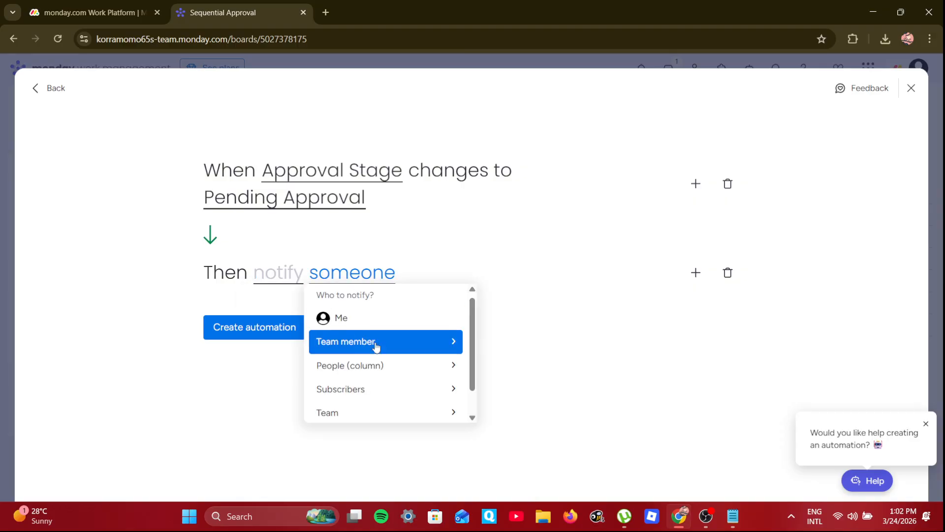
left_click(358, 321)
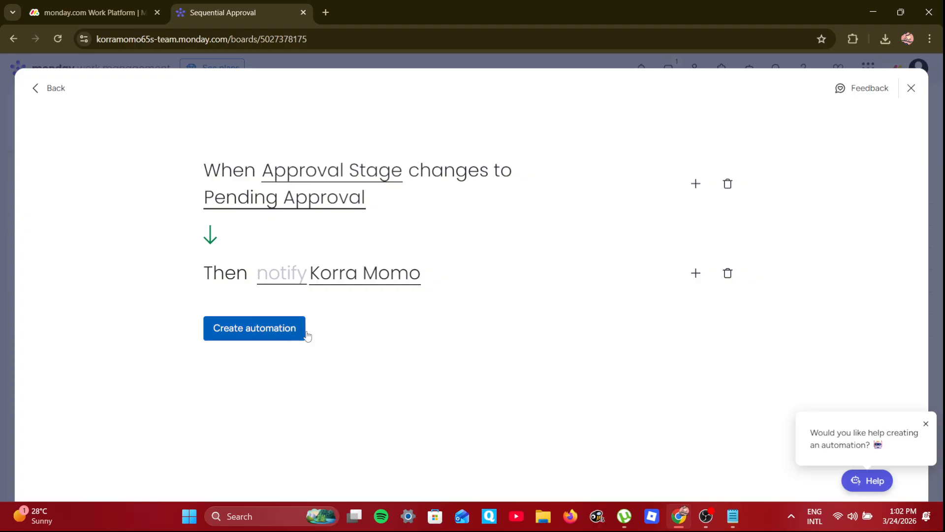
Step: Enter "Hey approve this" as the notification message and create the automation
left_click(286, 276)
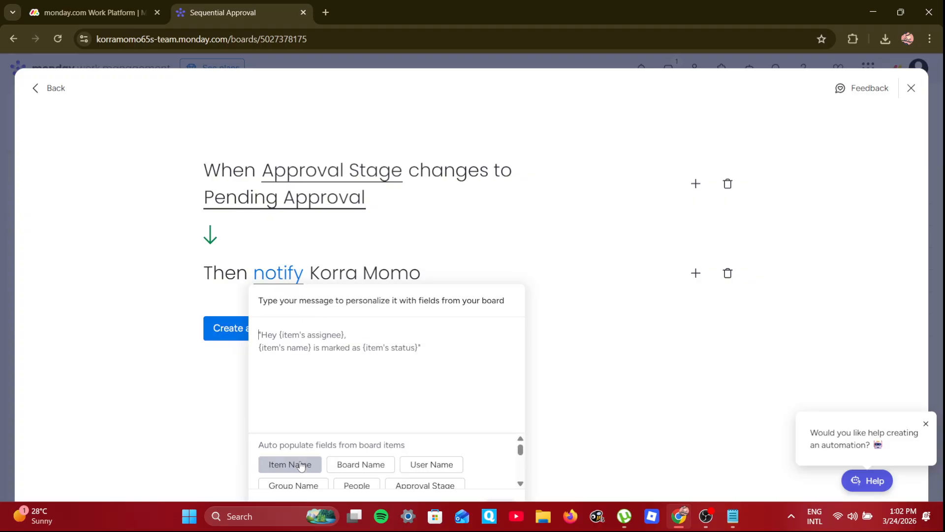
left_click(240, 342)
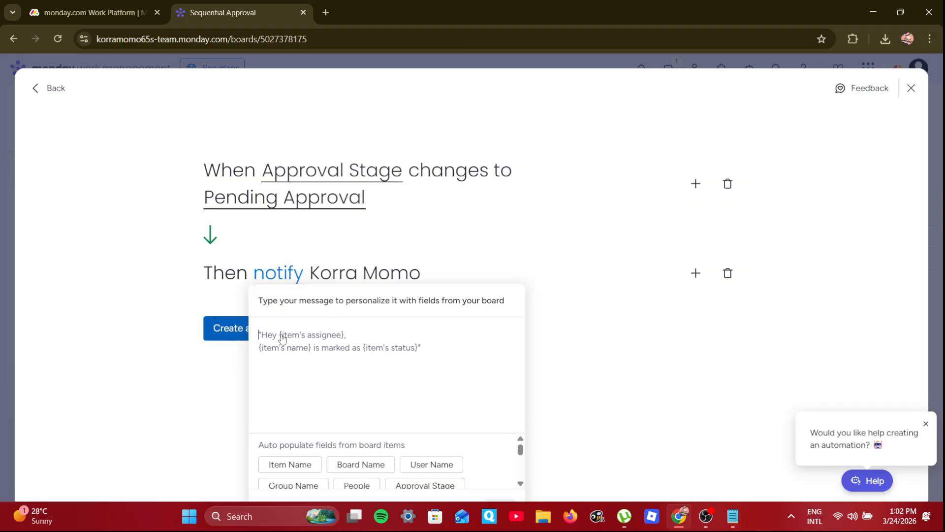
left_click(294, 278)
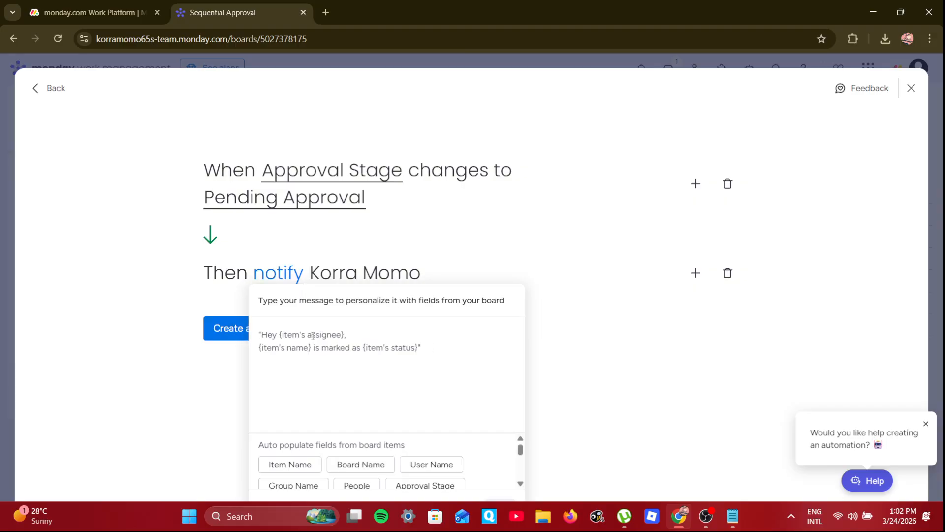
type("Hey approve this")
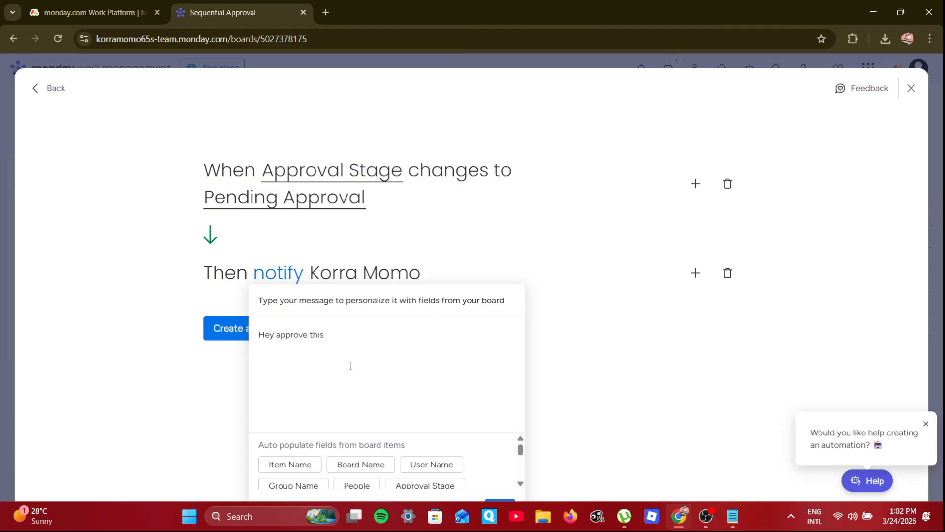
left_click(224, 374)
left_click(246, 332)
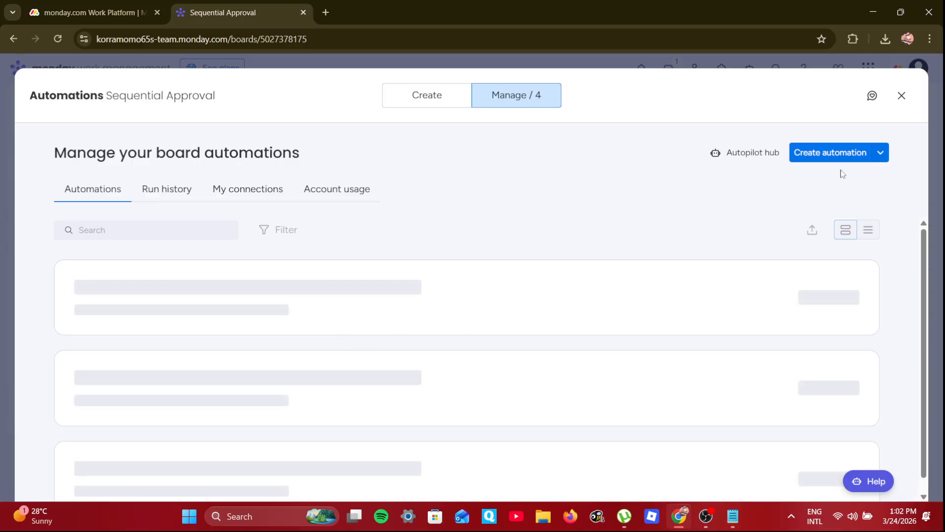
left_click(840, 150)
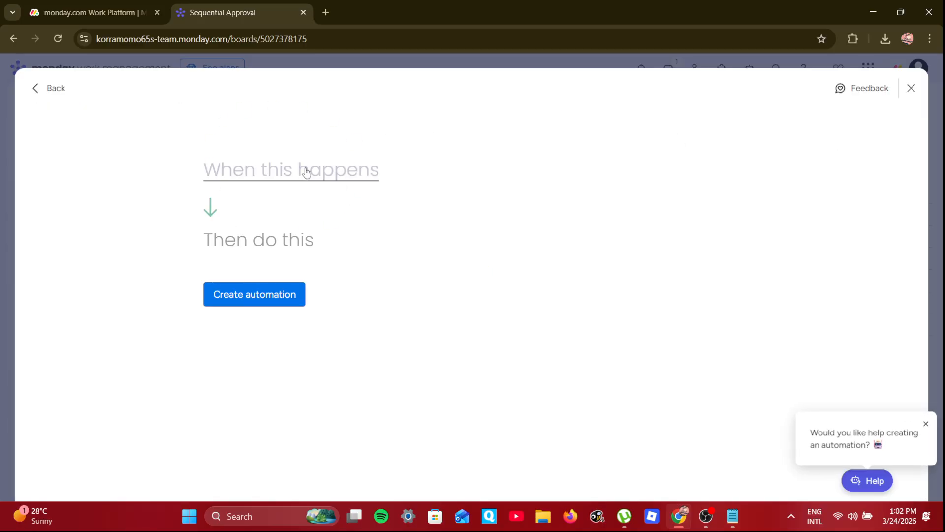
left_click(305, 172)
scroll(293, 290, "down", 5)
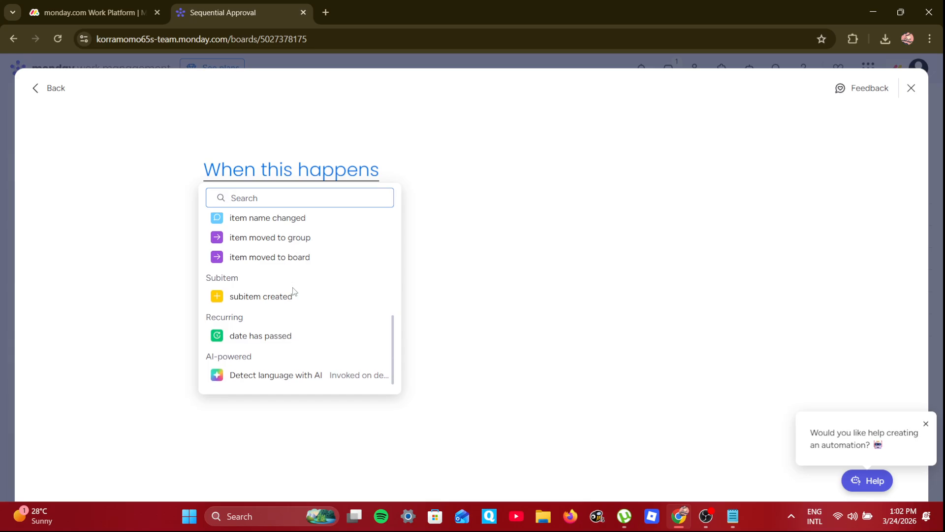
scroll(293, 290, "up", 3)
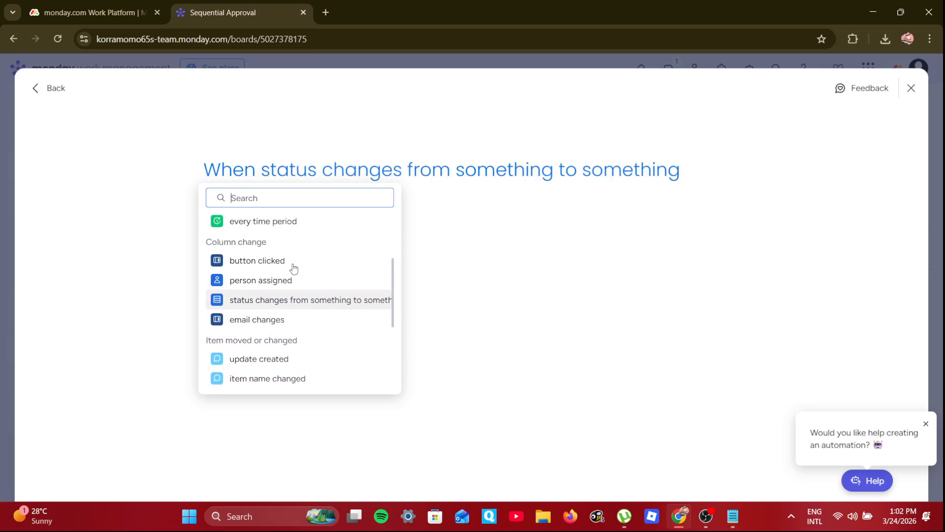
scroll(294, 268, "up", 1)
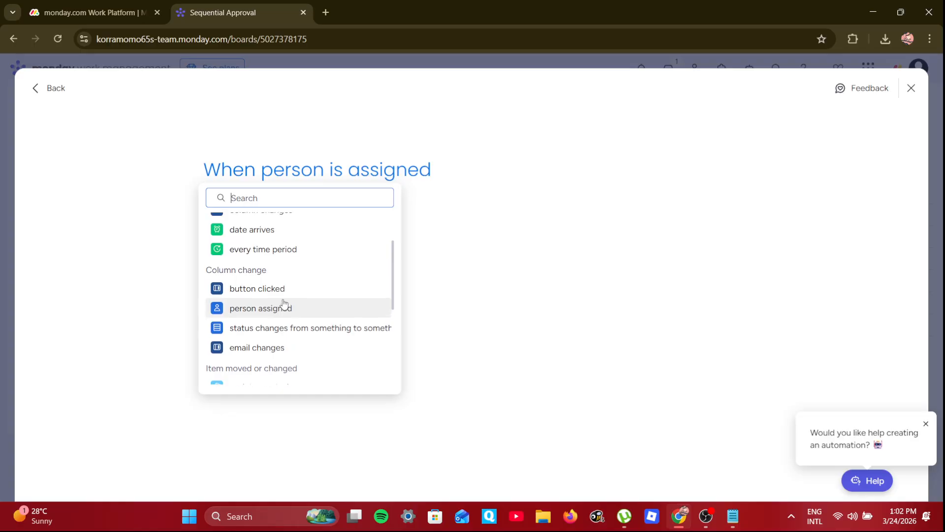
scroll(283, 303, "up", 1)
left_click(911, 88)
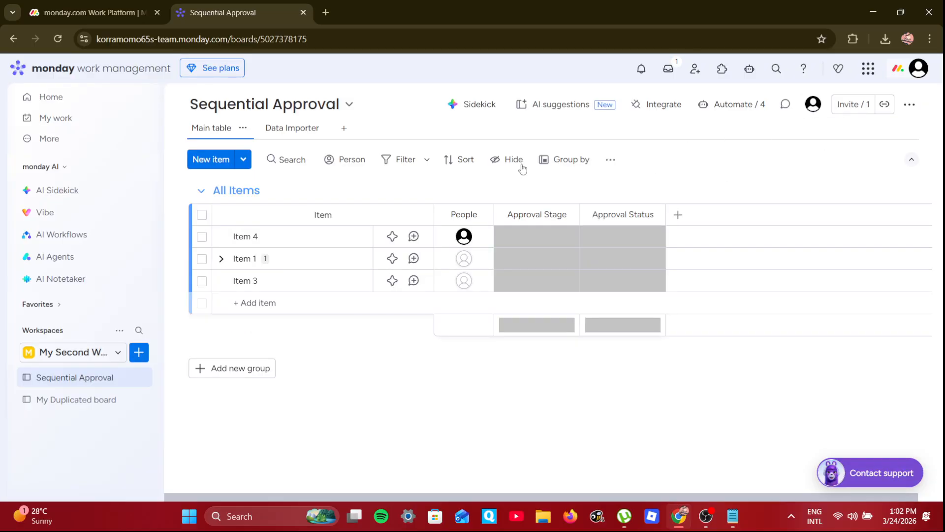
Step: Search the automation templates for "when status" again and use the basic one that notifies someone when status changes to something
left_click(719, 110)
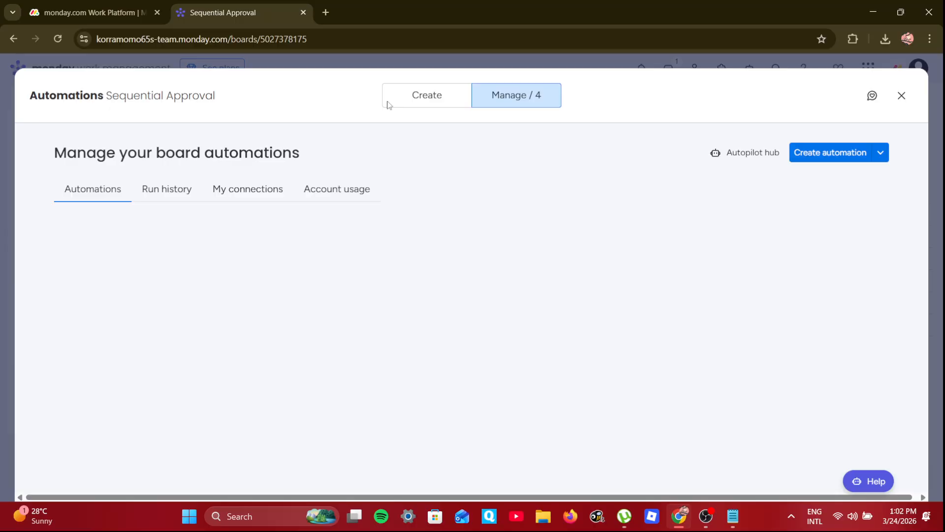
left_click(418, 104)
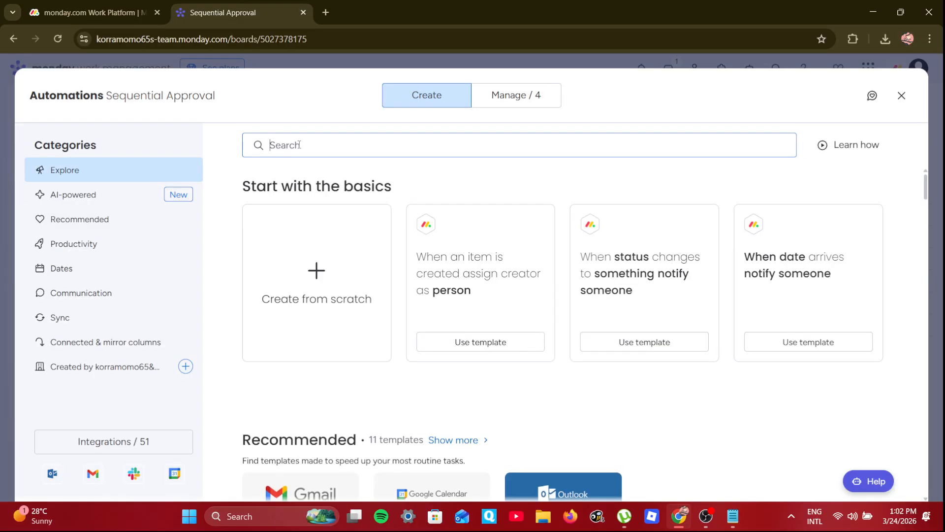
type("when statu")
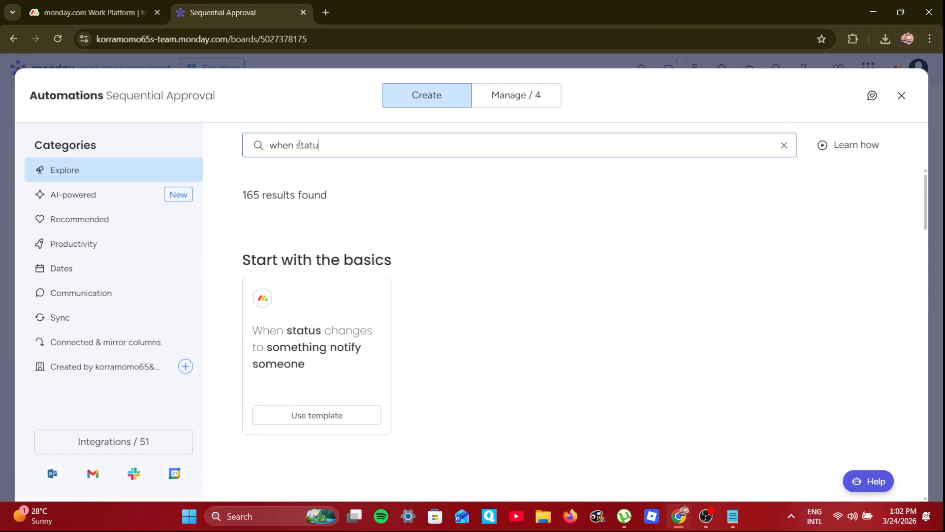
type("s")
left_click(354, 362)
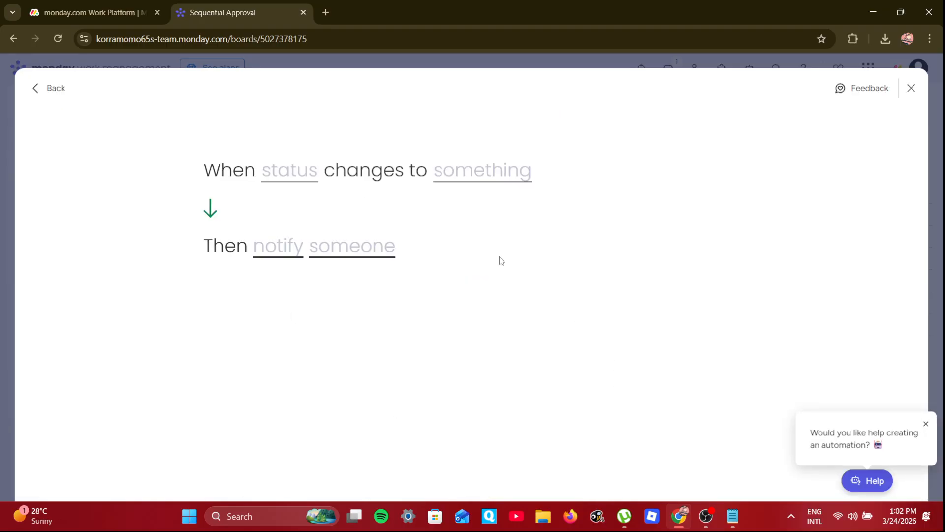
Step: Configure the new automation's trigger to fire when Approval Status changes to Done
left_click(308, 172)
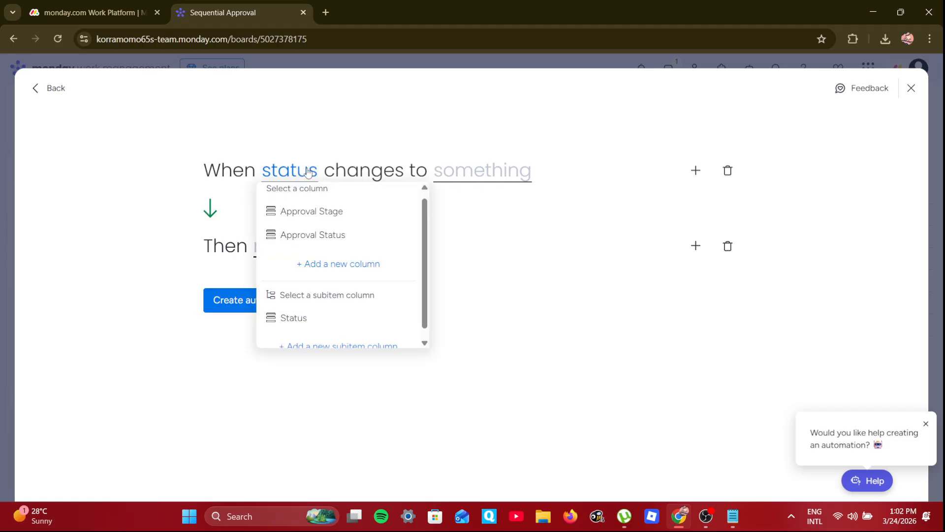
left_click(329, 235)
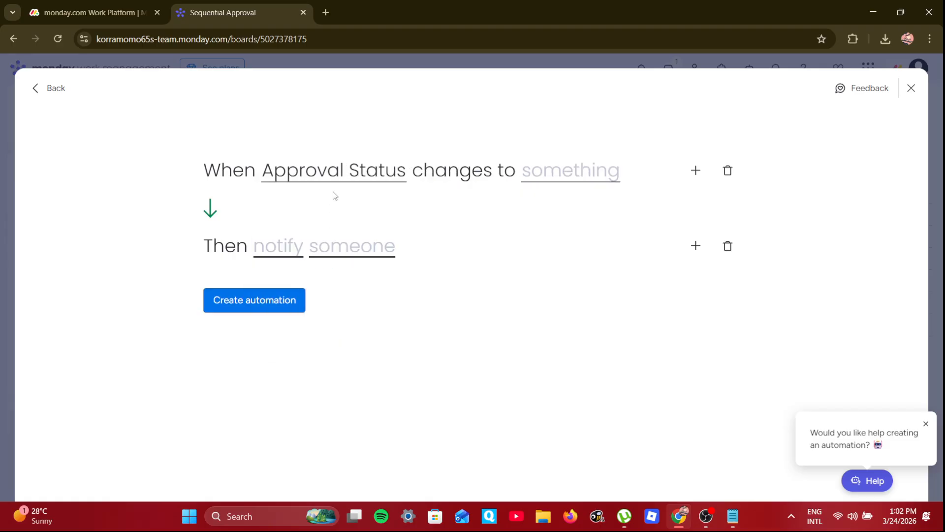
left_click(533, 179)
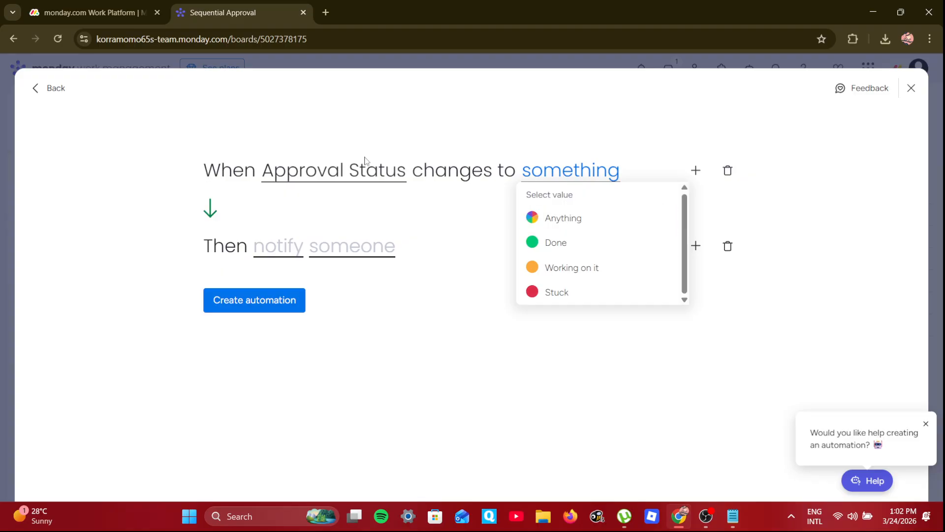
left_click(345, 169)
left_click(356, 174)
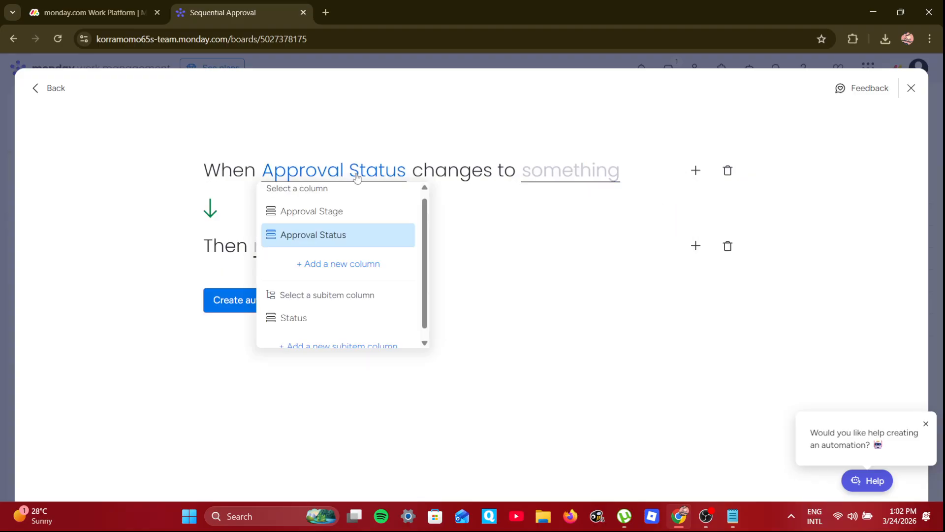
left_click(335, 244)
left_click(554, 175)
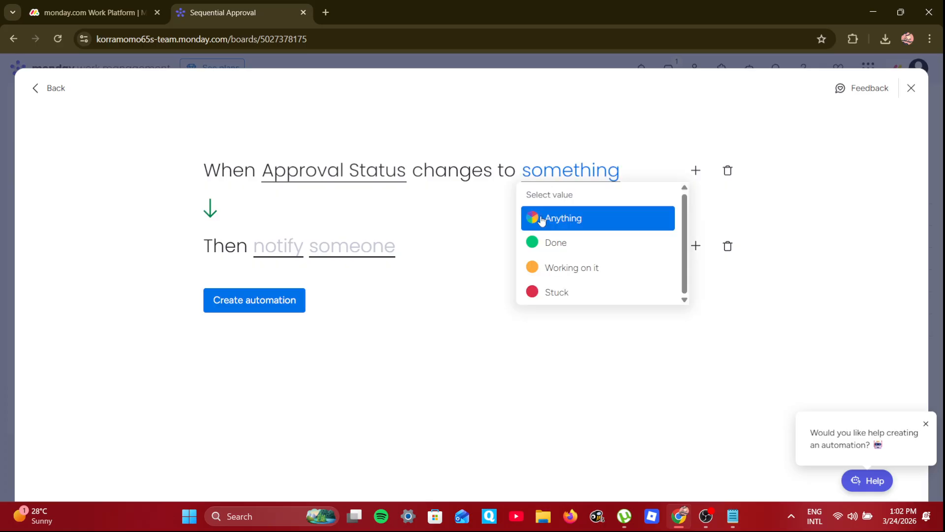
left_click(553, 243)
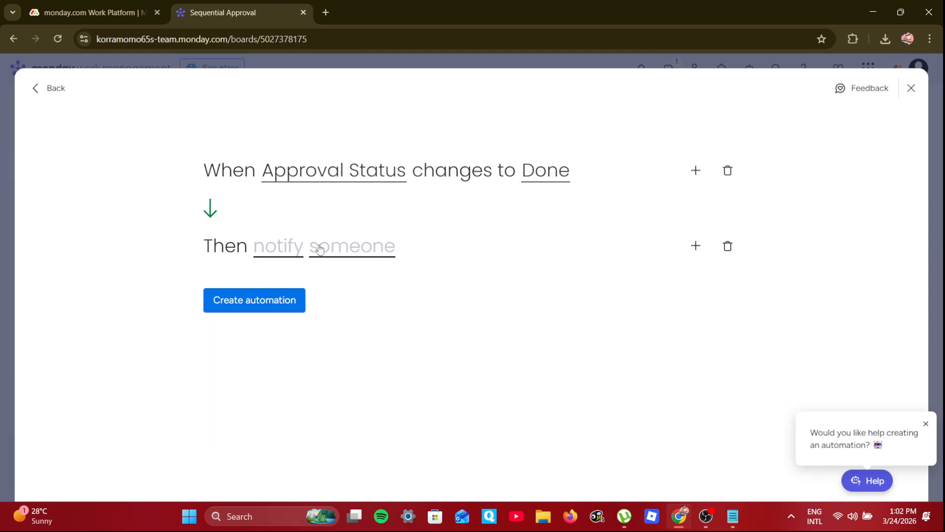
Step: Make the automation send "This person has been approved" to the listed team member, and create it
left_click(266, 247)
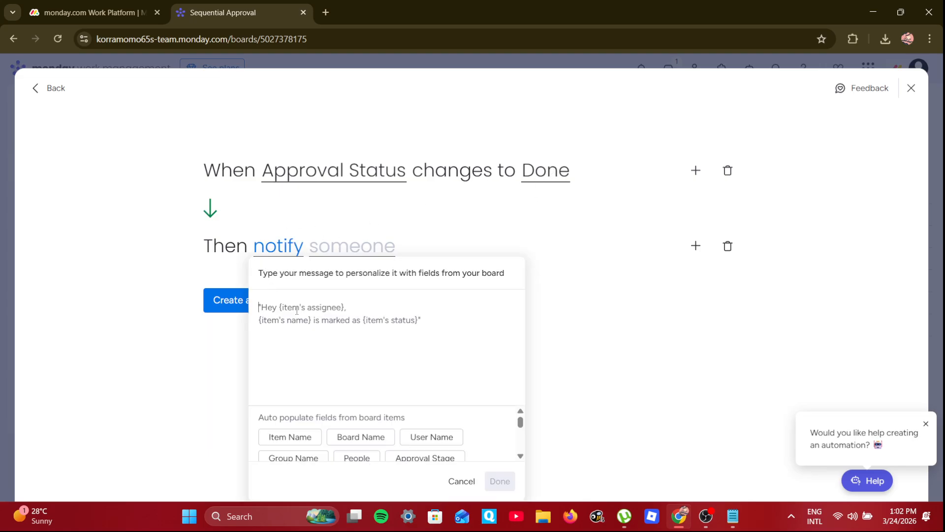
type("This person has been approved")
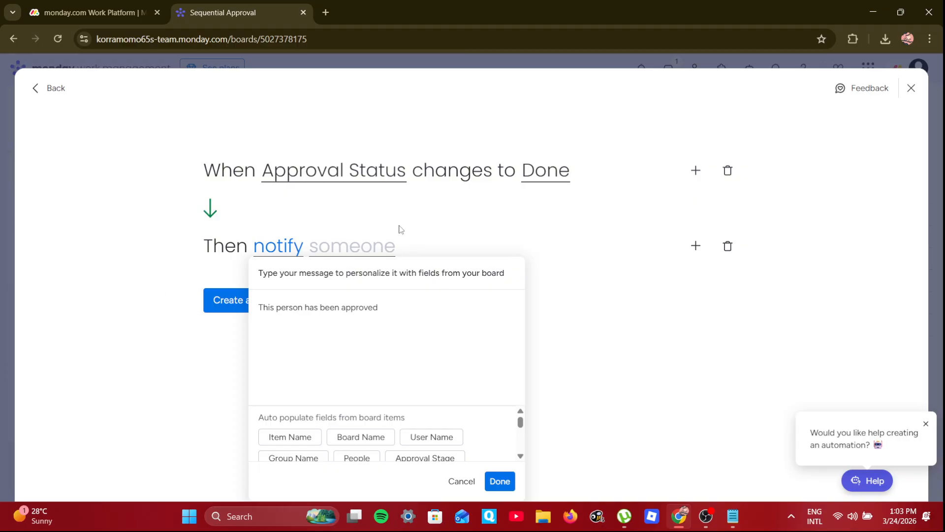
left_click(379, 247)
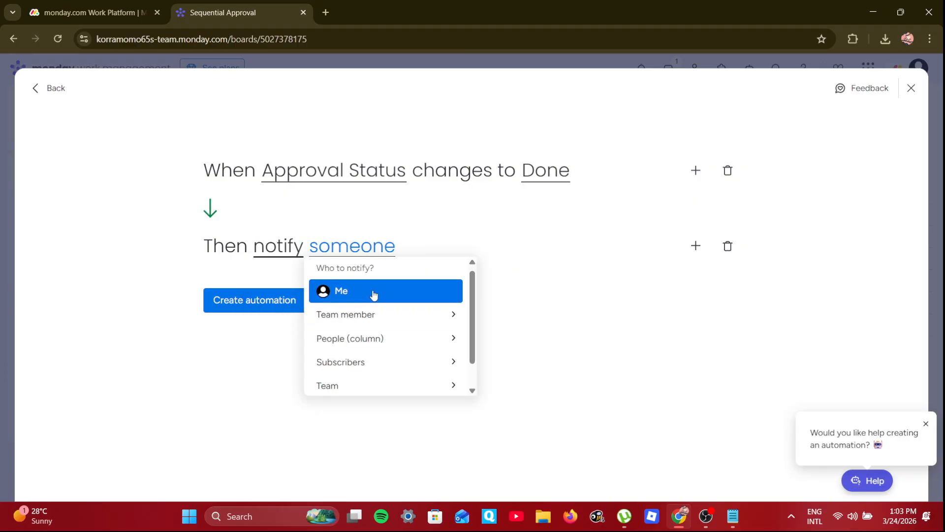
left_click(372, 328)
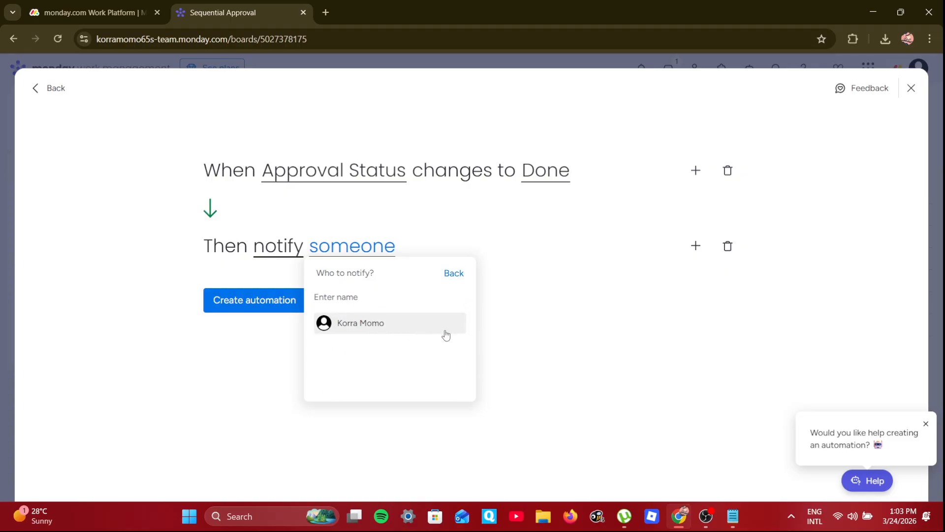
left_click(426, 333)
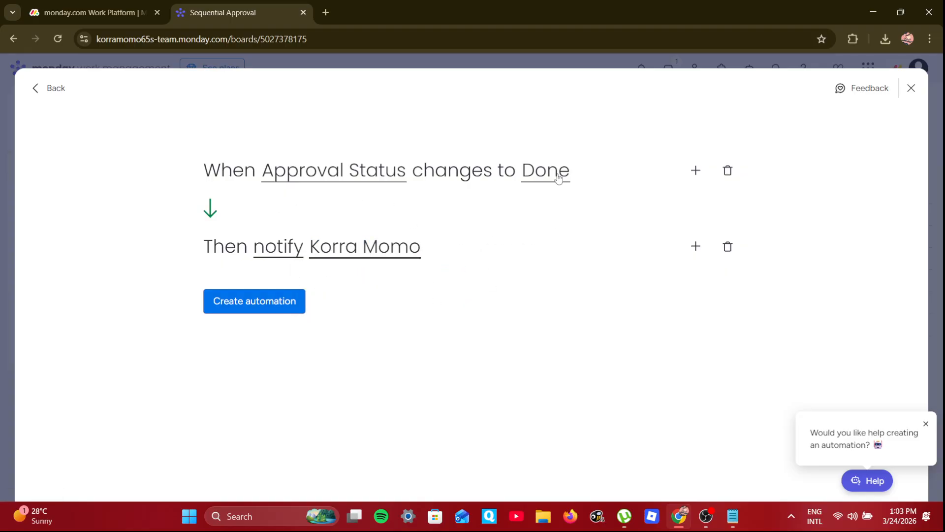
left_click(298, 300)
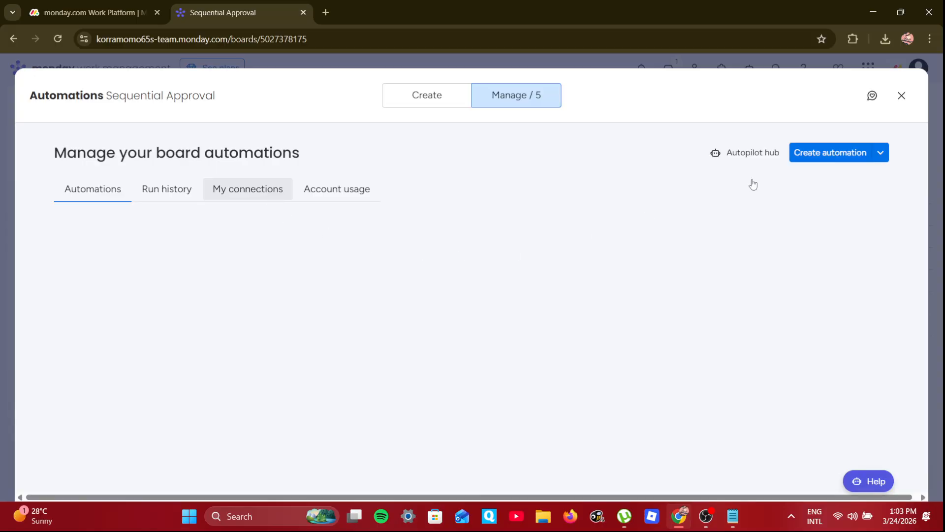
Step: Return to the board and set Item 4's Approval Status to Done
left_click(902, 96)
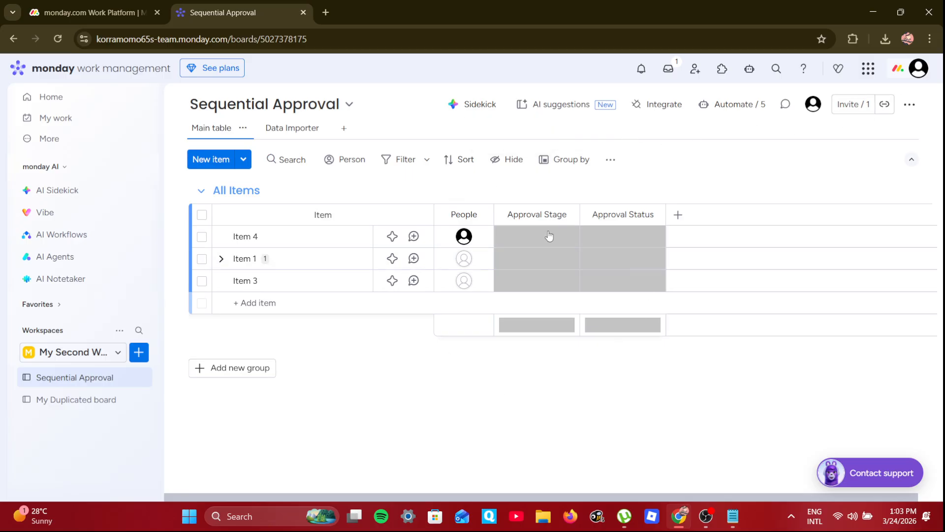
left_click(618, 240)
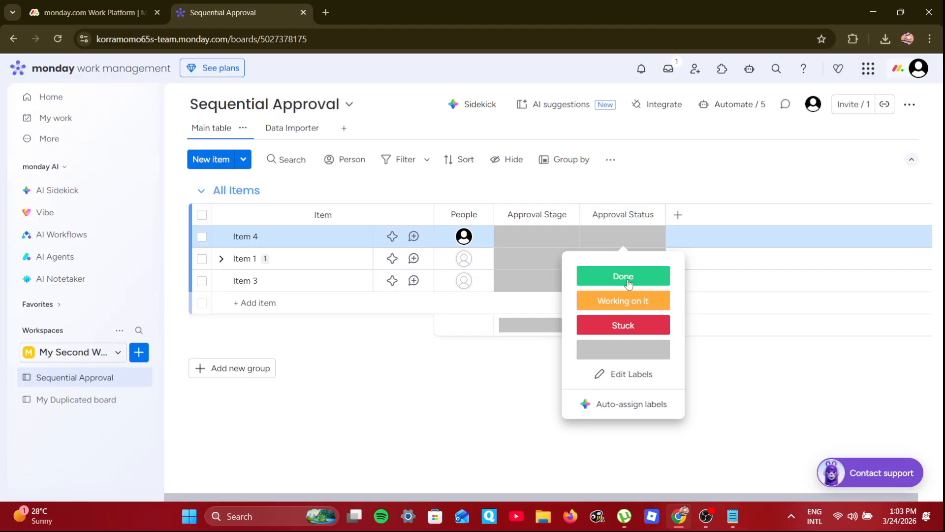
left_click(629, 277)
Step: Rename the Approval Status labels Done, Working on it and Stuck as "Approved!", "Pending Approval" and "Undecided"
left_click(636, 240)
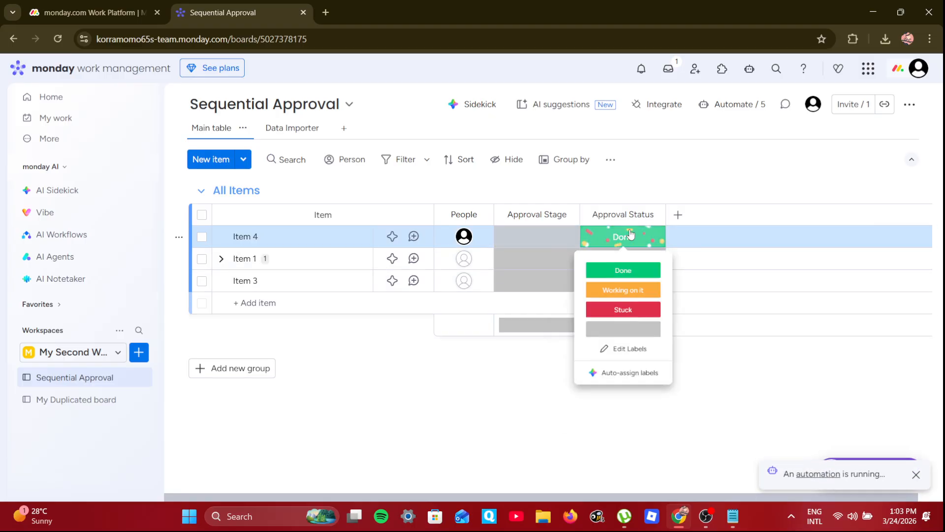
left_click(627, 374)
double_click(632, 277)
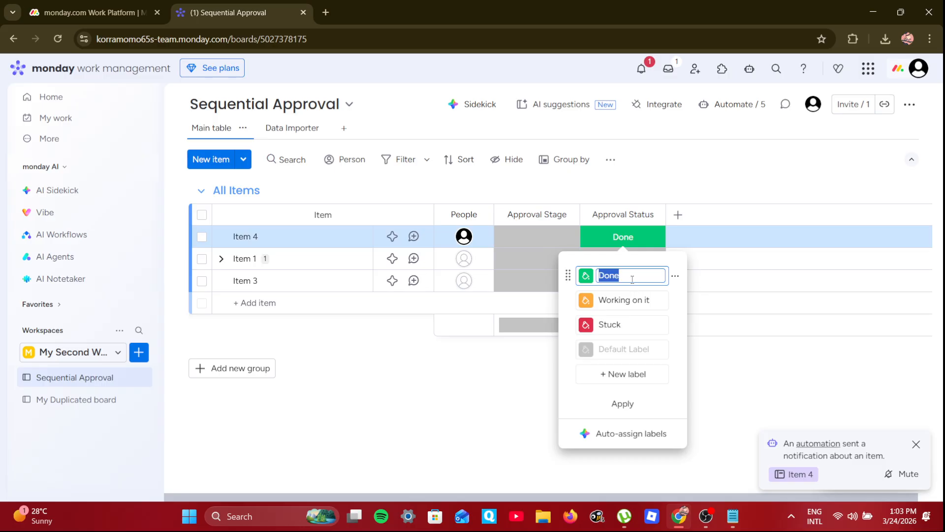
type("Approved!")
left_click(616, 305)
type("Pending ")
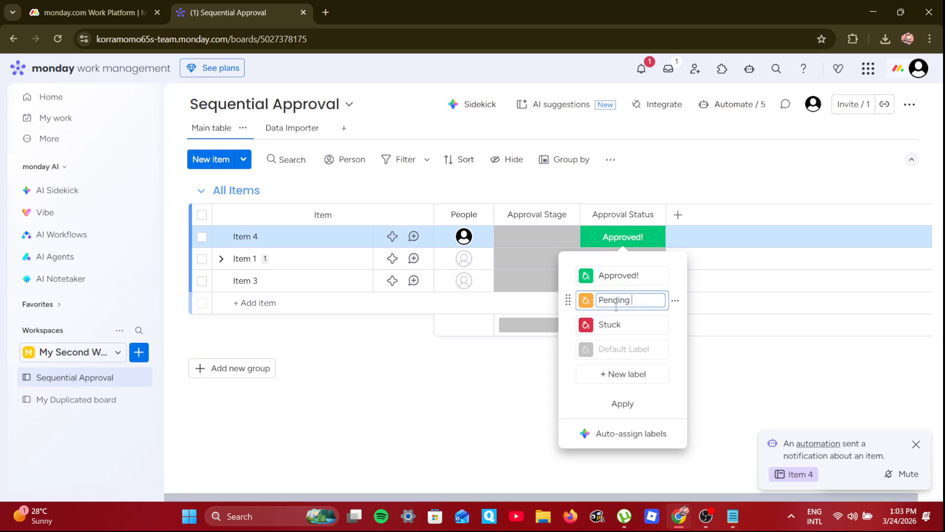
type("Approval")
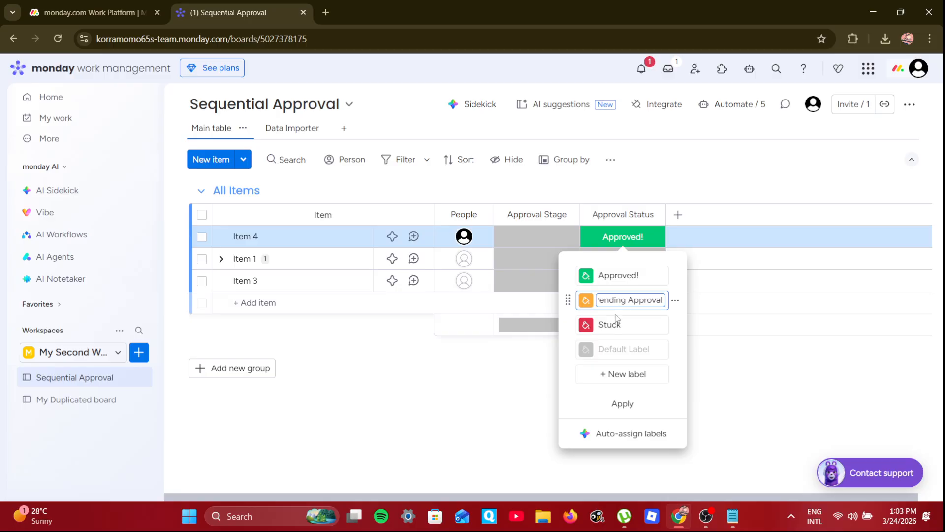
left_click(616, 321)
type("Undecided")
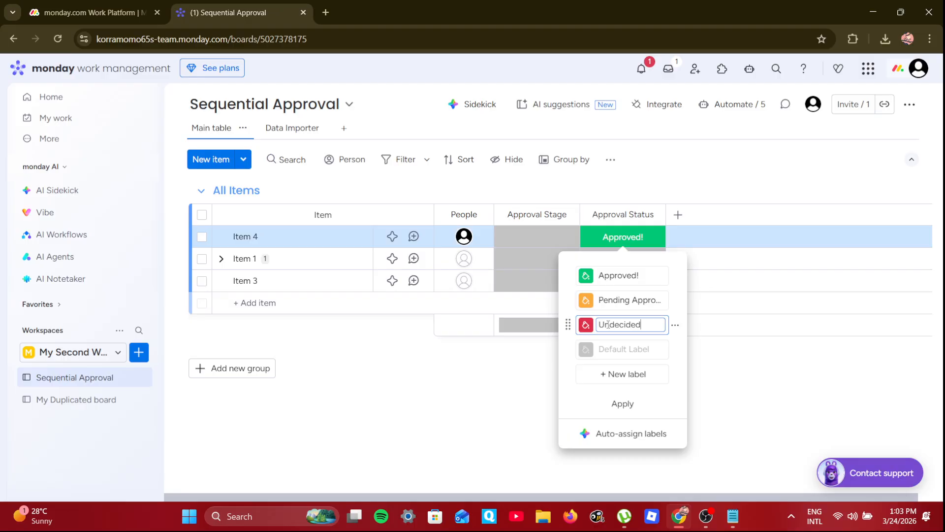
left_click(622, 403)
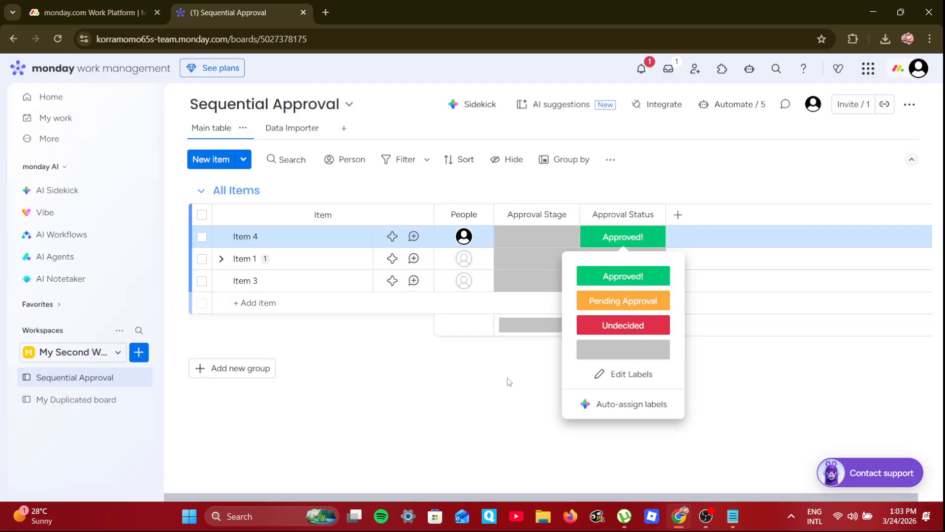
left_click(643, 299)
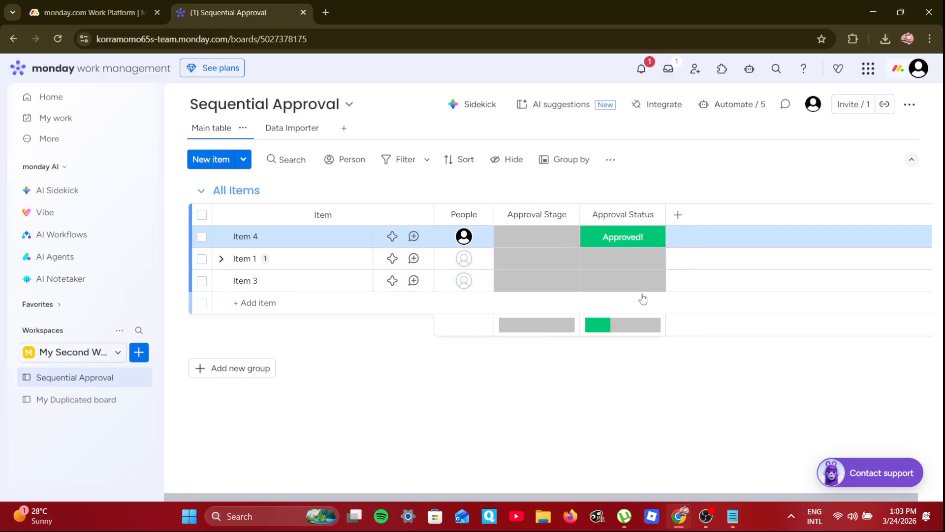
Step: Review the triggers and notifications in the board's list of existing automations, and return to the board
left_click(734, 104)
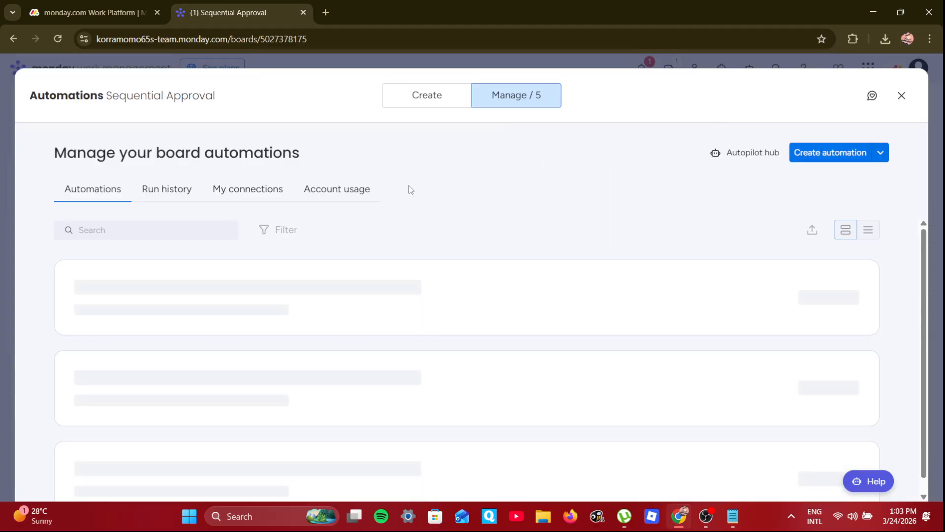
scroll(344, 295, "down", 2)
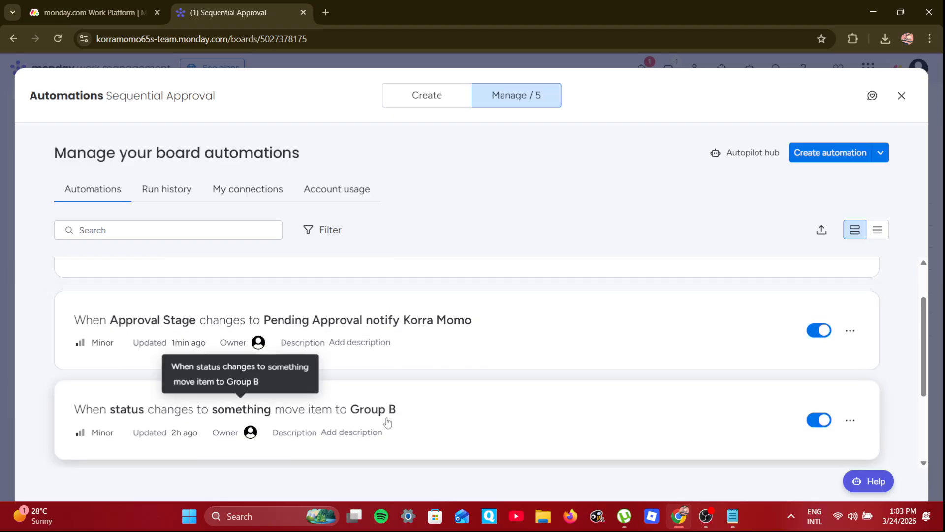
scroll(389, 418, "up", 1)
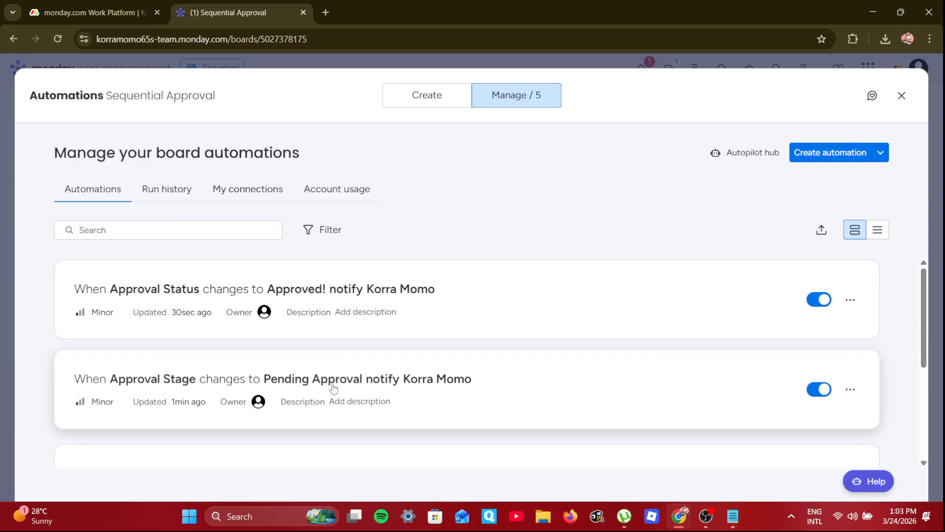
scroll(396, 383, "down", 2)
scroll(395, 383, "up", 2)
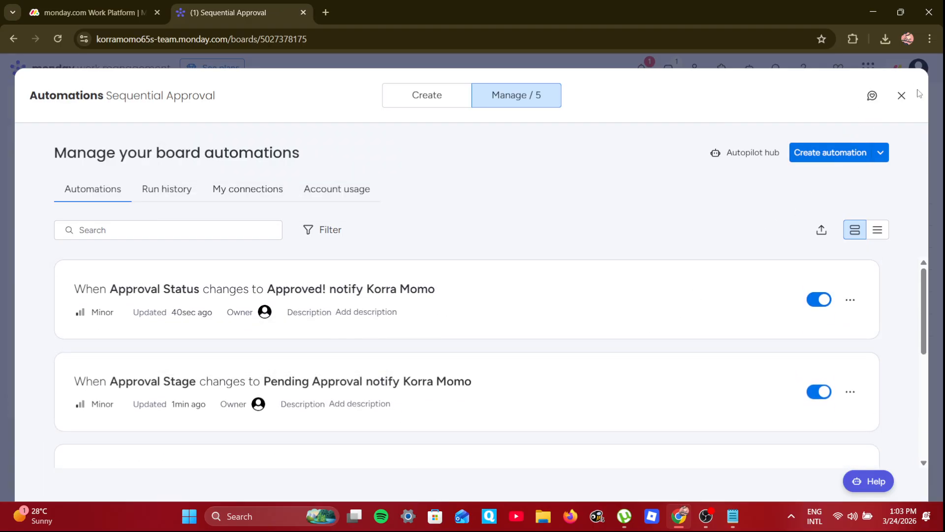
left_click(902, 96)
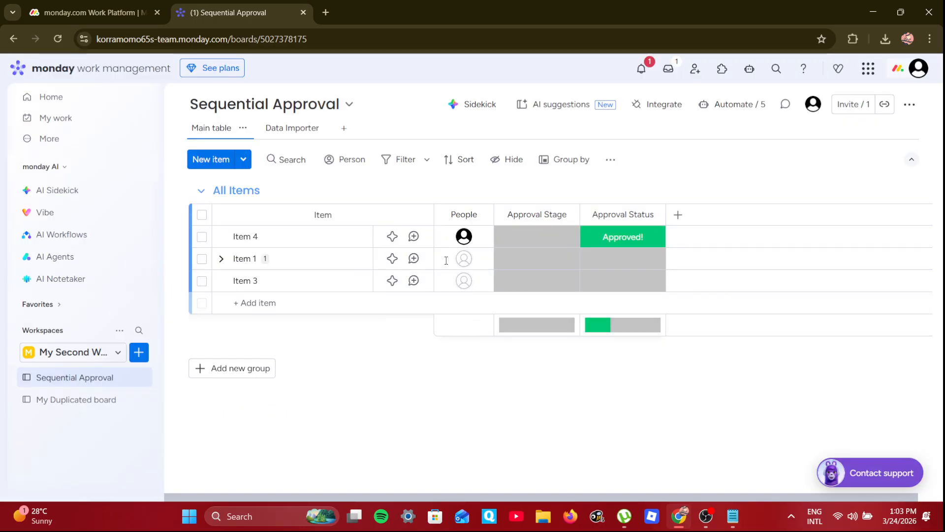
Step: Set Item 4's Approval Stage to Pending Approval and check the run history of the automation it triggers
left_click(537, 240)
left_click(539, 299)
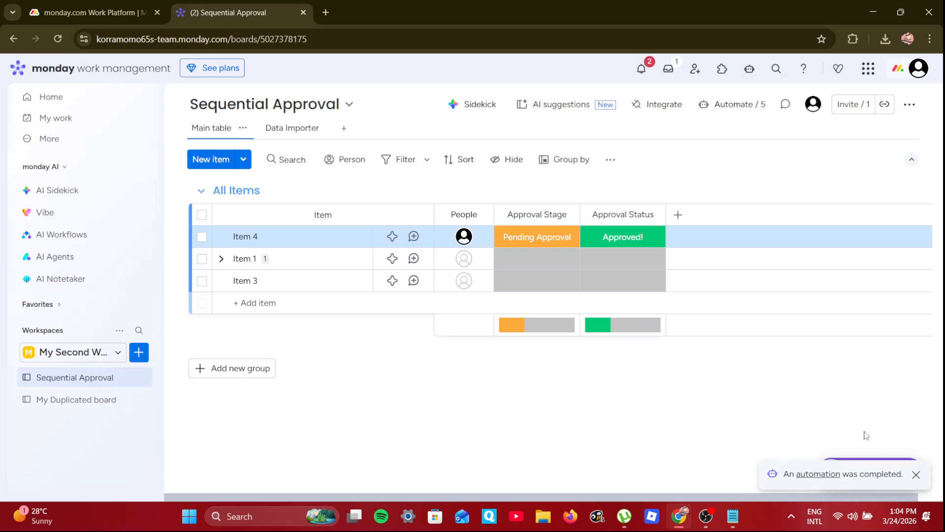
left_click(830, 477)
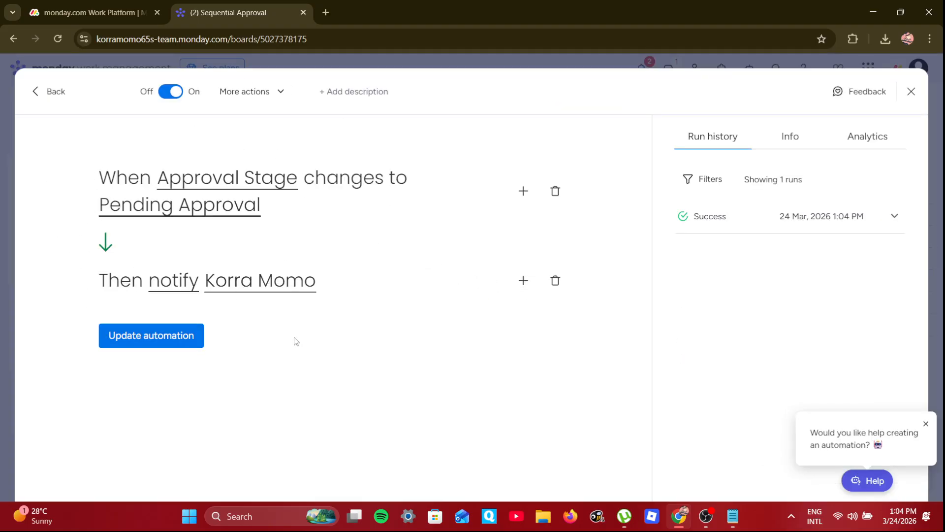
left_click(912, 91)
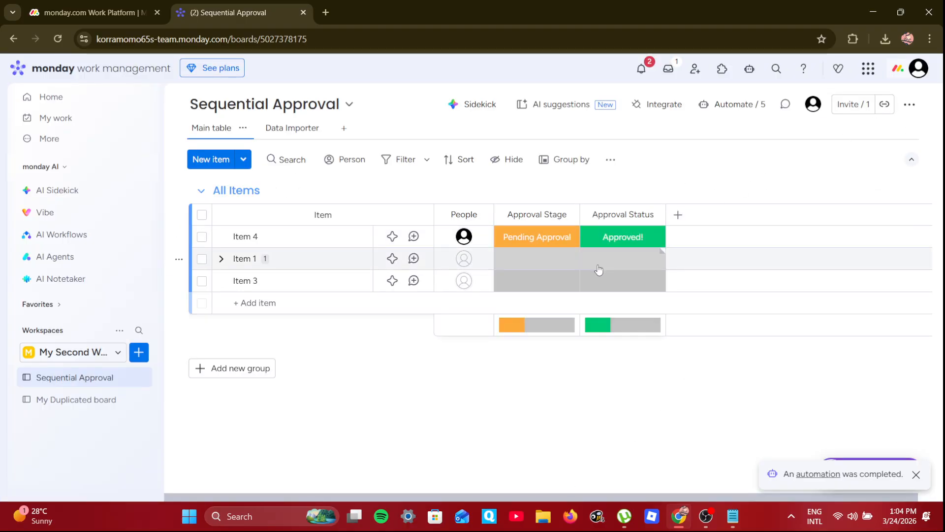